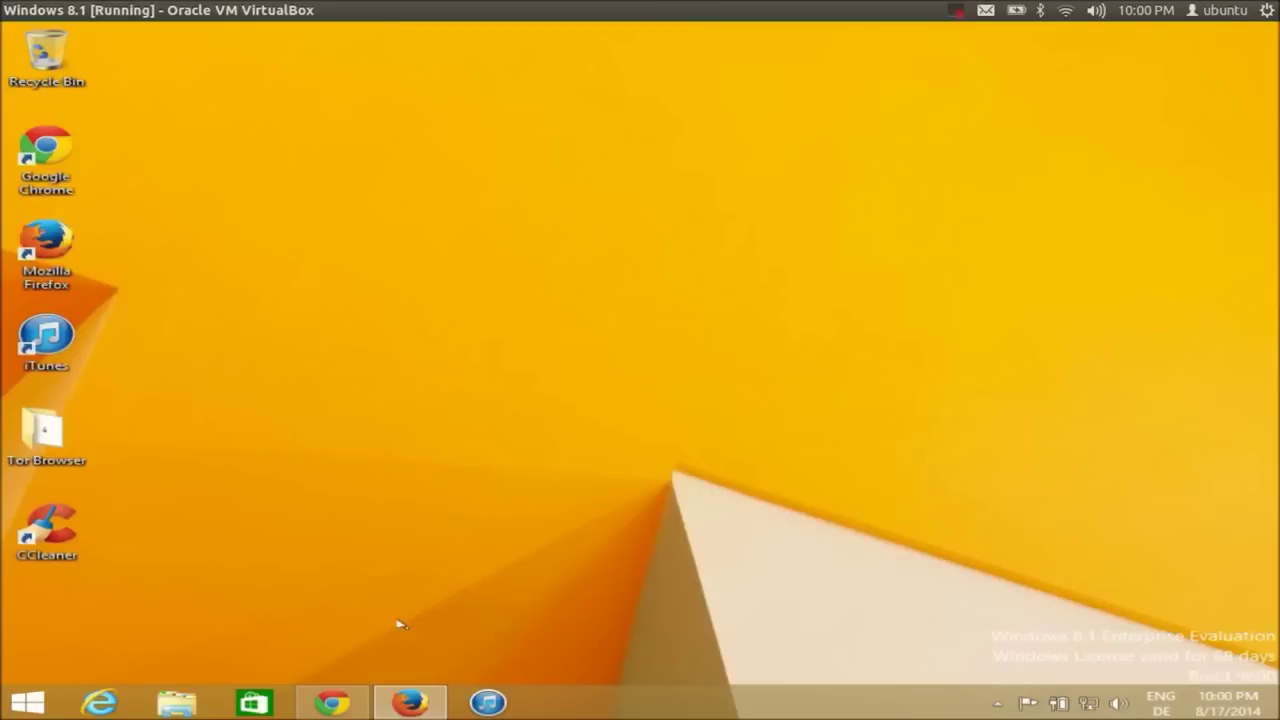
Switch to Chrome and download the Rainmeter 3.1 Final Release from rainmeter.net.
mouse_move(343, 705)
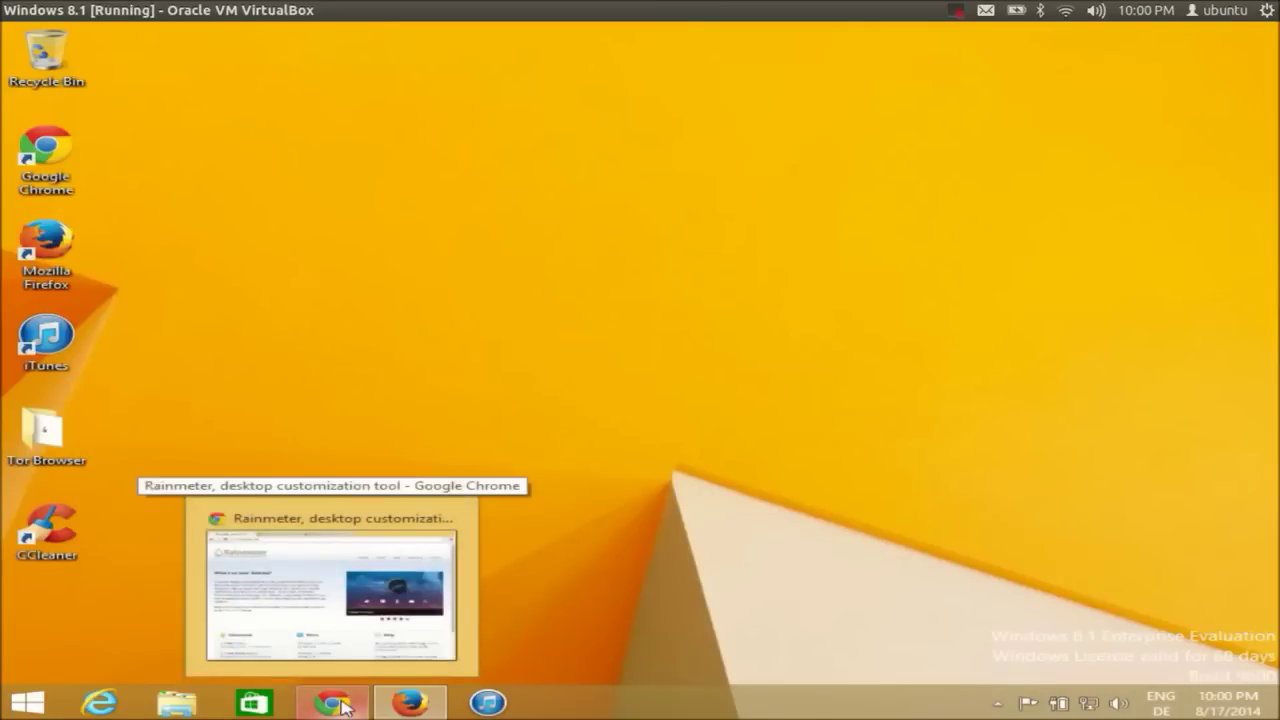
click(338, 704)
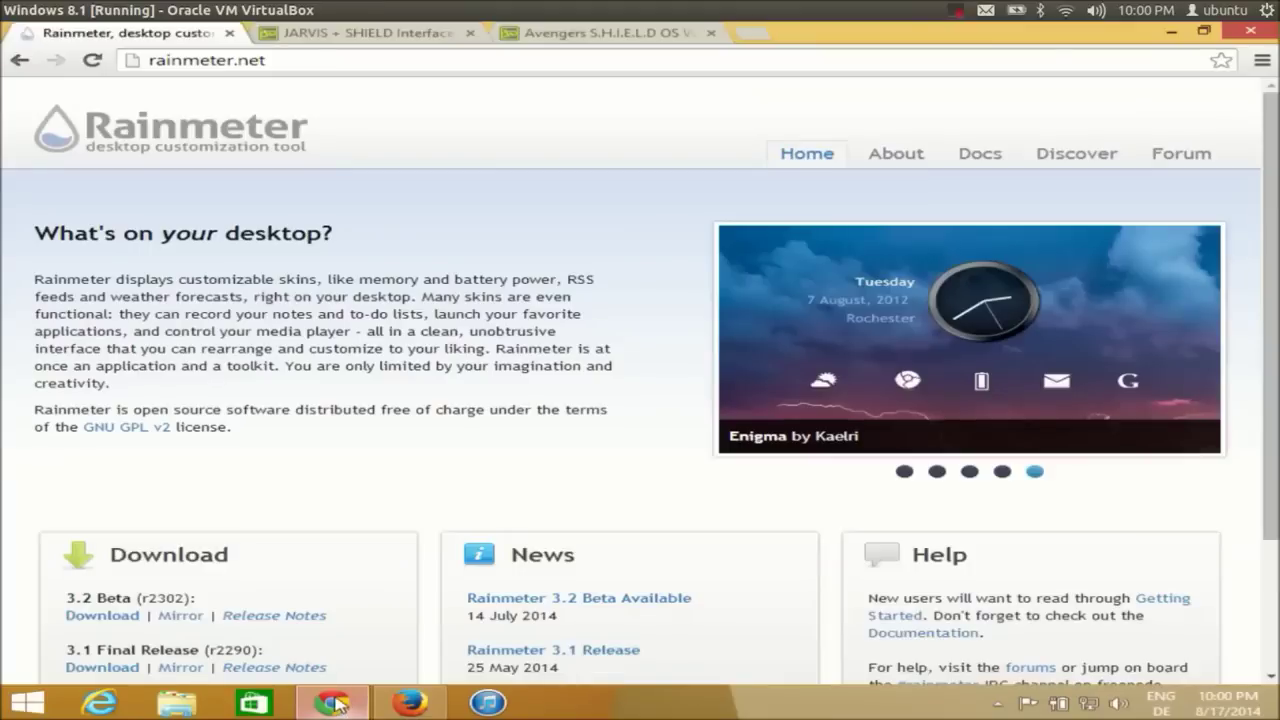
click(270, 60)
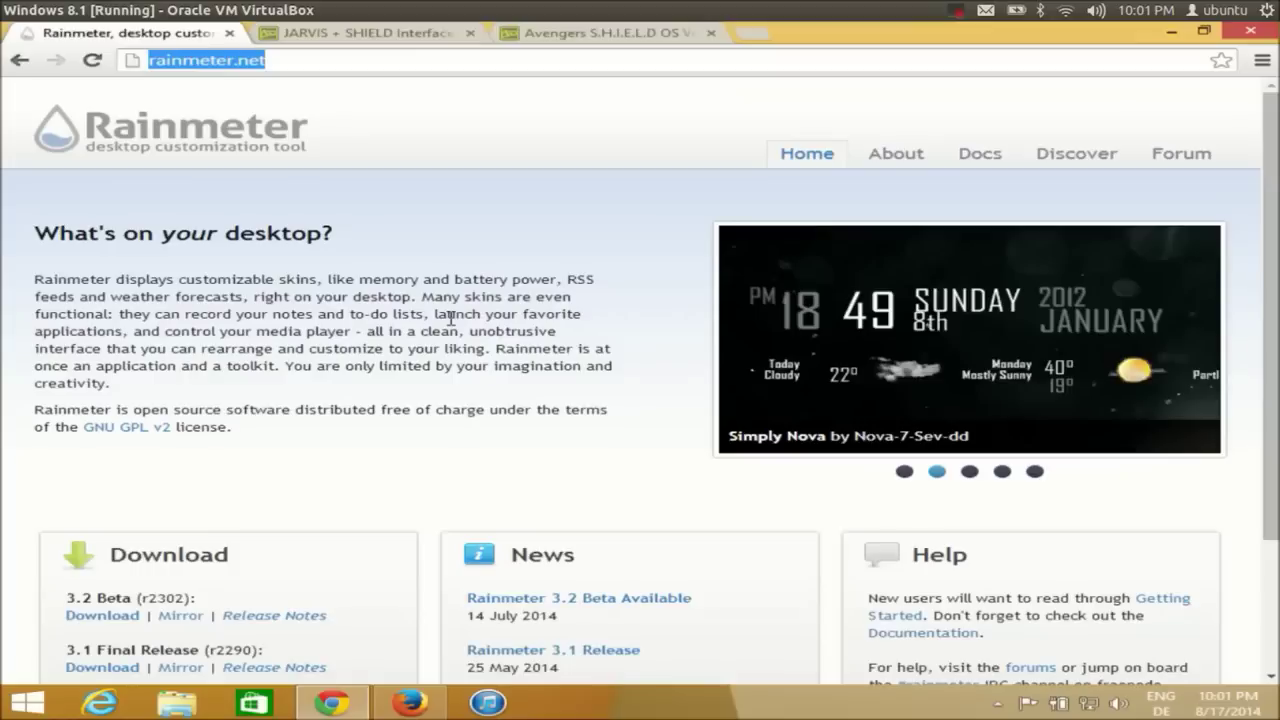
click(321, 62)
drag(390, 61, 150, 62)
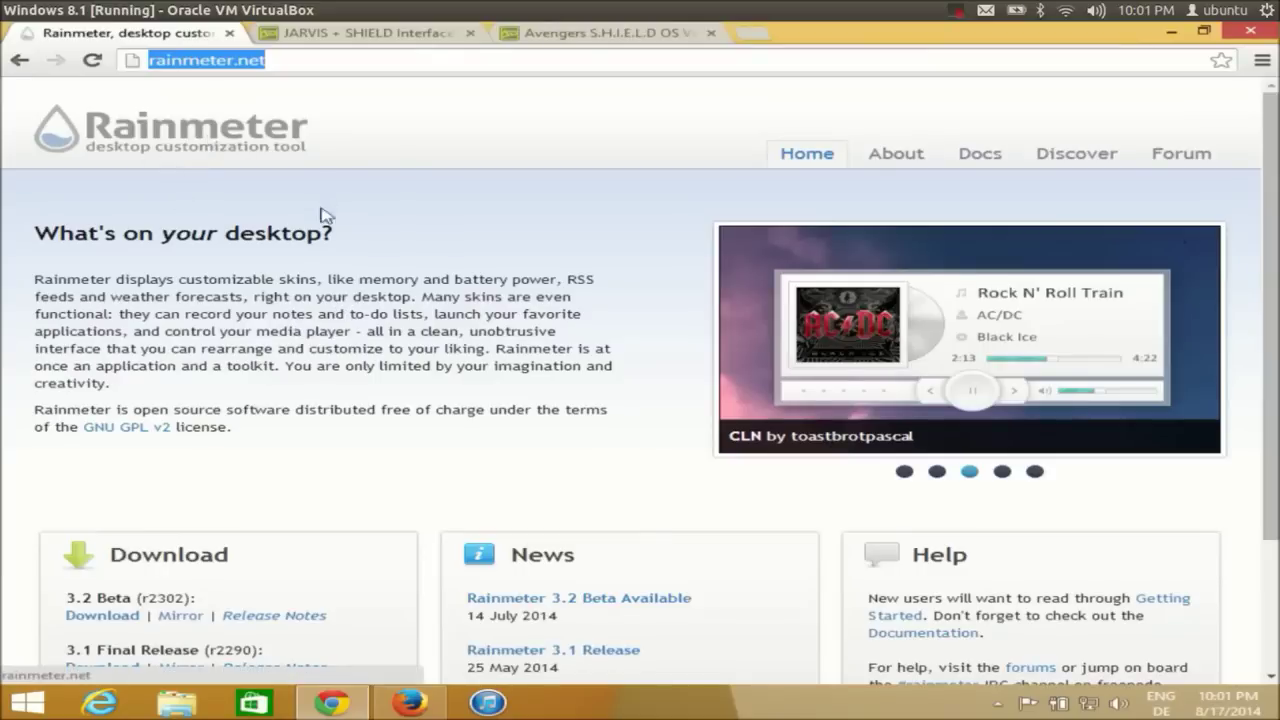
scroll(203, 262, down, 2)
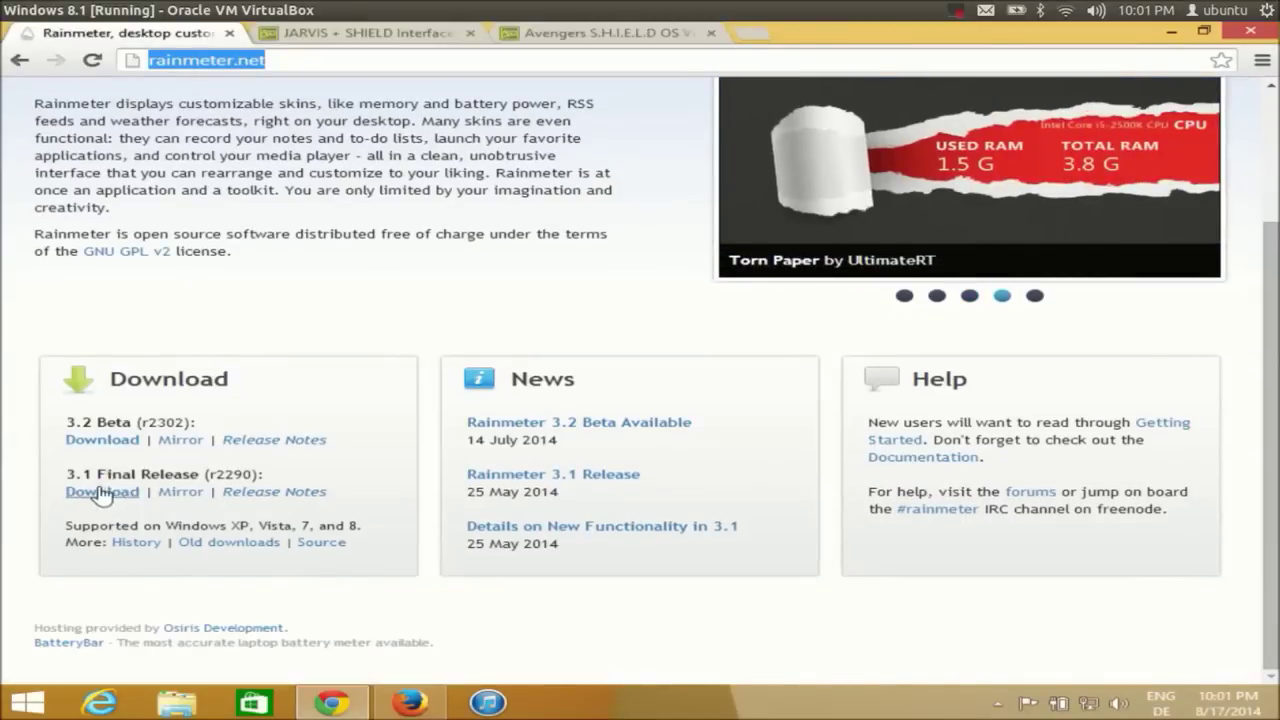
click(104, 492)
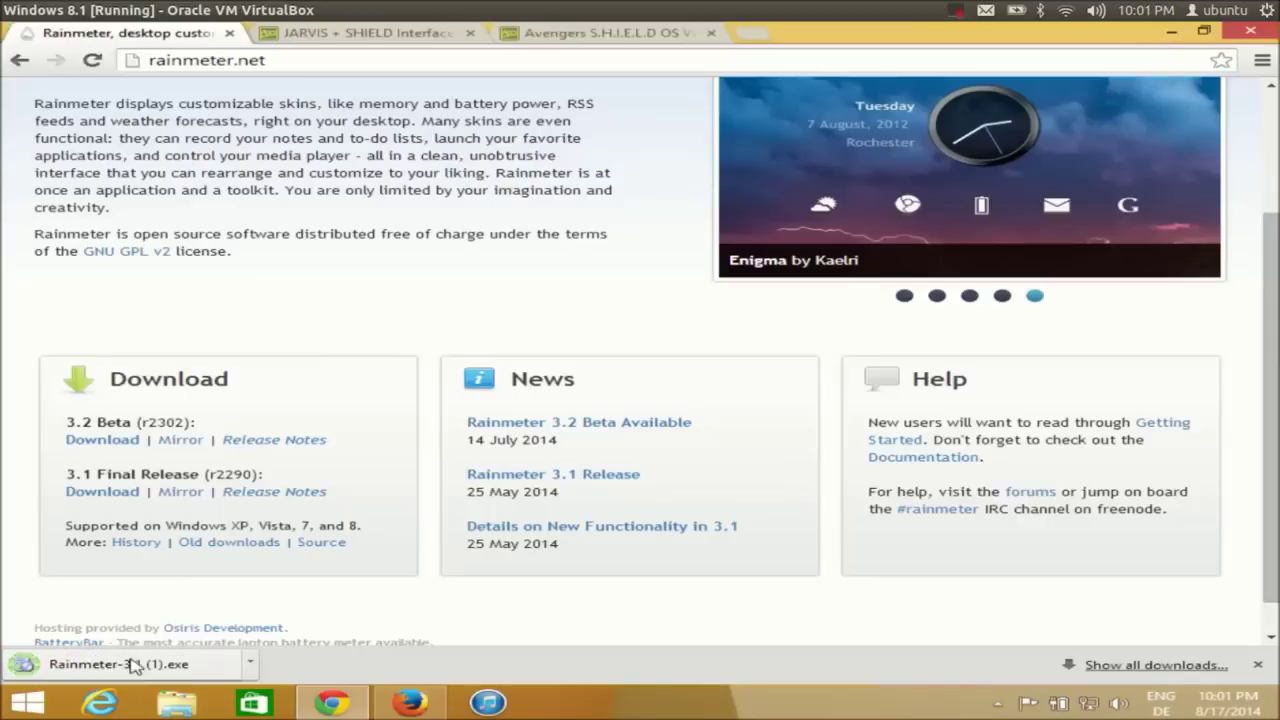
Run the downloaded Rainmeter installer over a cleared desktop and accept English as the installer language.
click(129, 676)
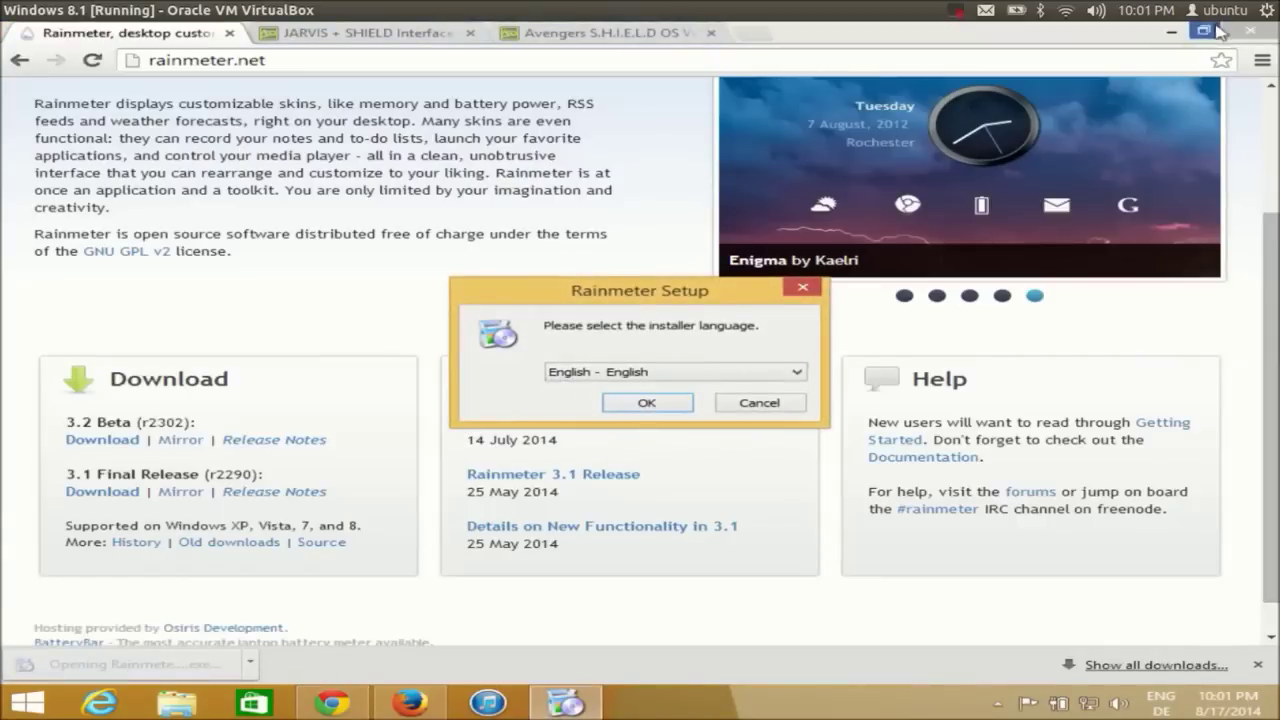
click(1172, 31)
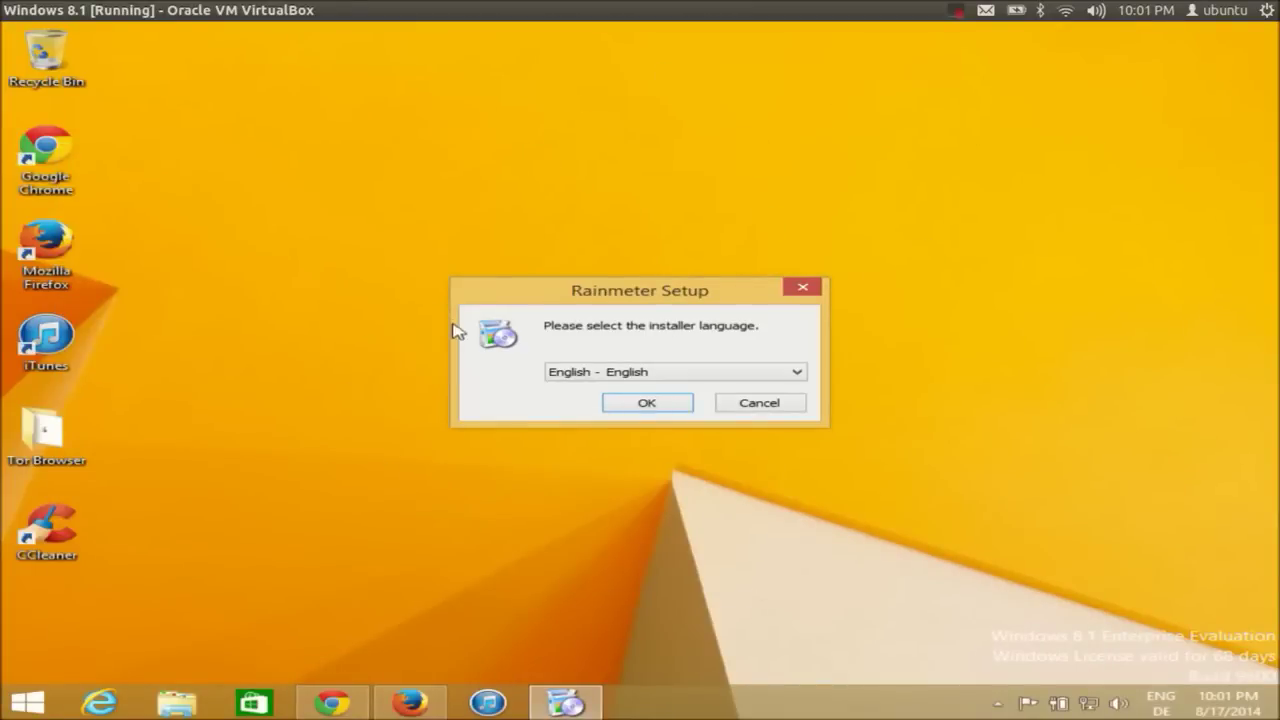
drag(543, 294, 559, 244)
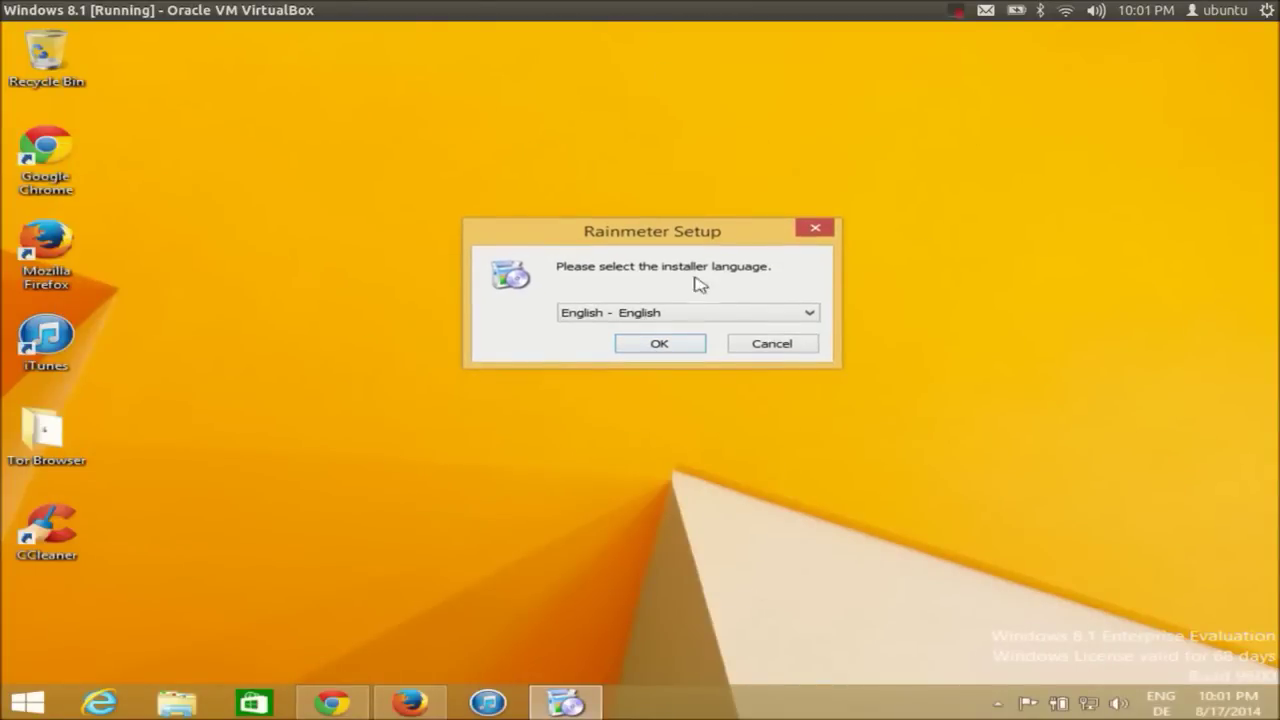
click(659, 345)
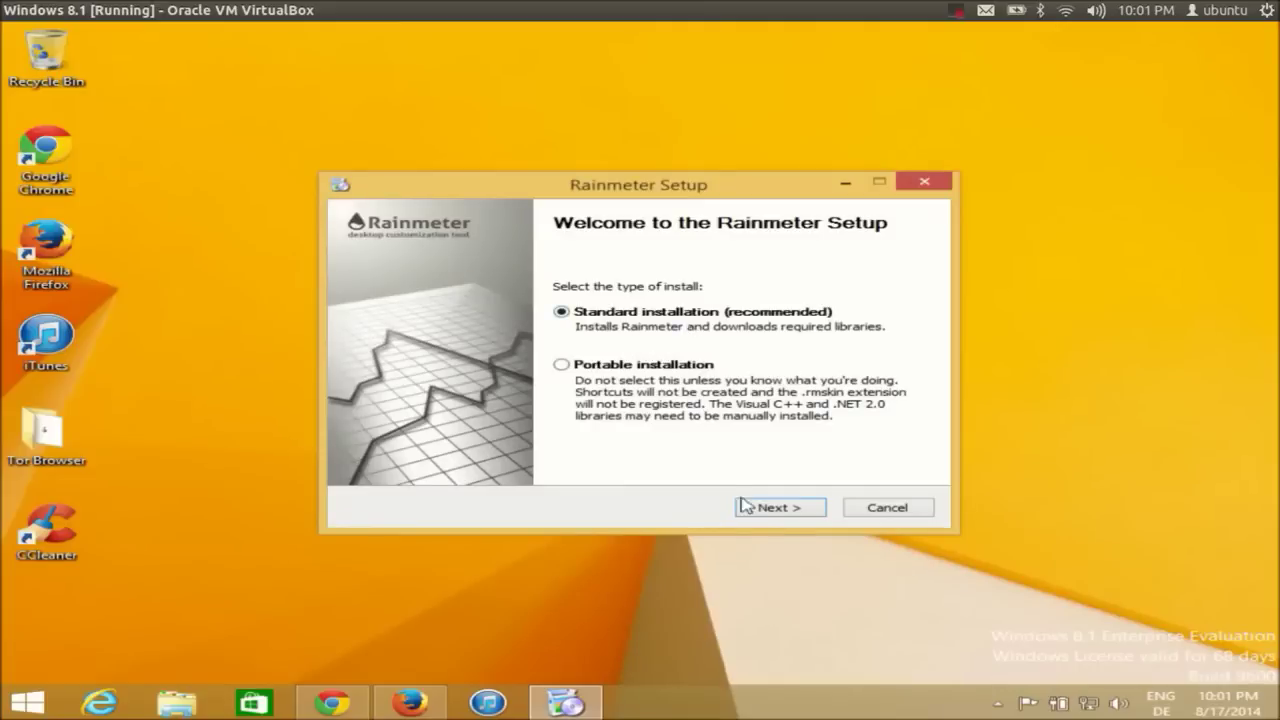
Complete the standard 64-bit Rainmeter installation in C:\Program Files\Rainmeter with launch on startup, and run Rainmeter on finishing.
click(780, 508)
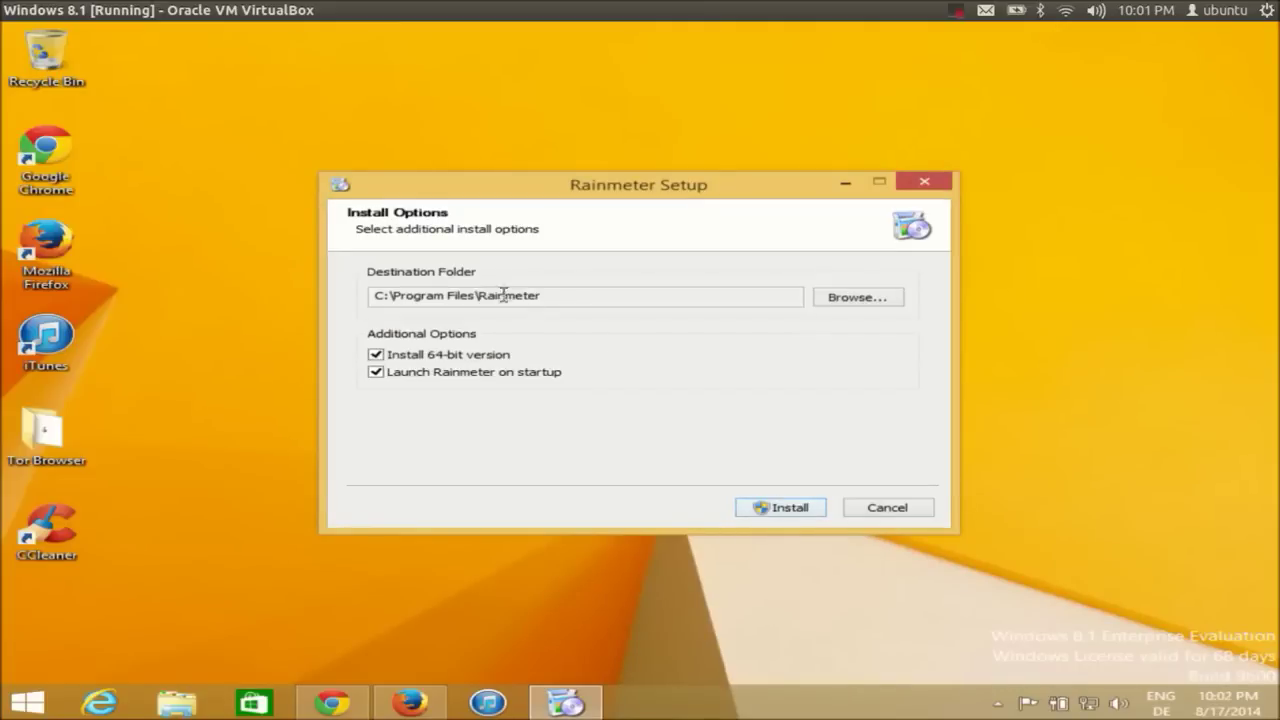
drag(555, 291, 314, 292)
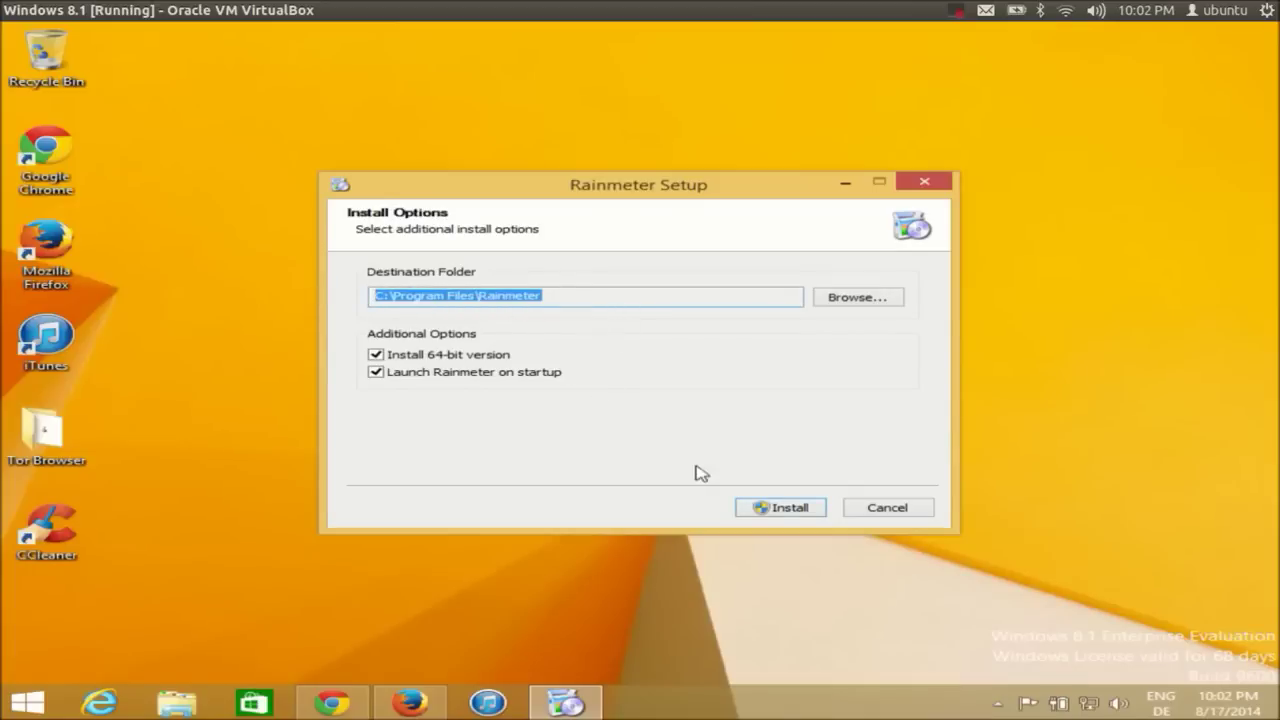
click(766, 509)
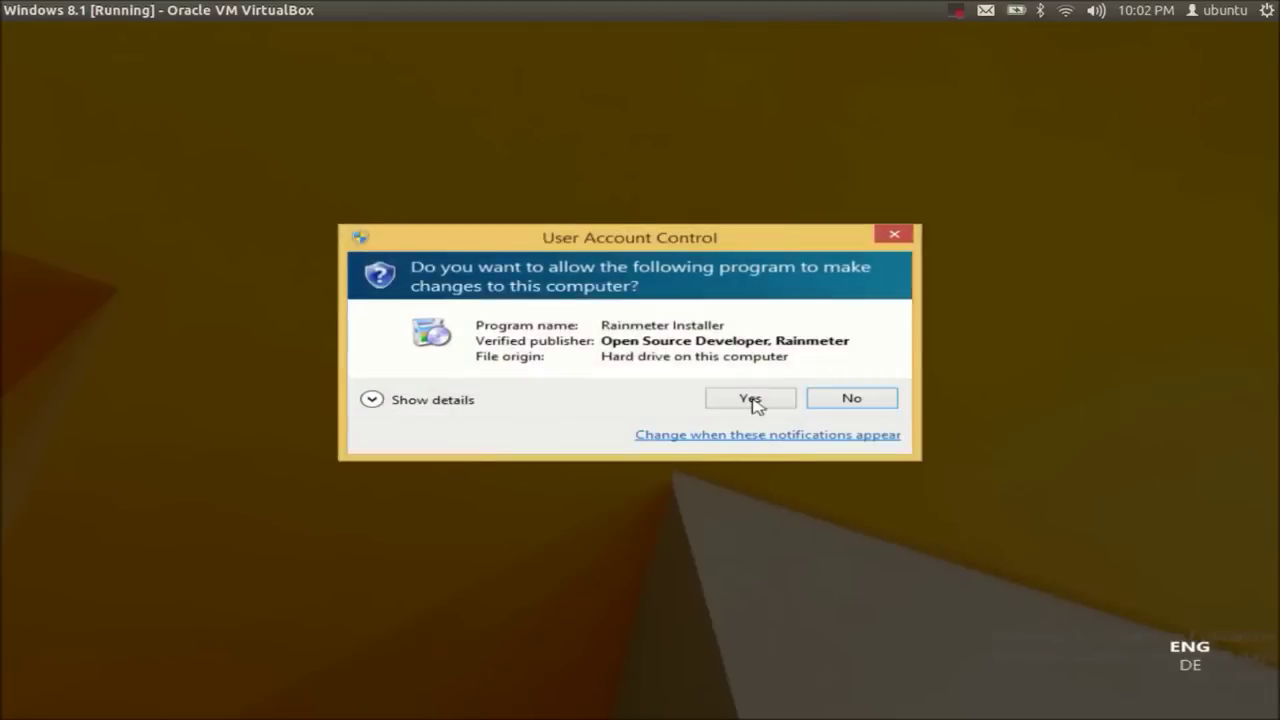
click(751, 400)
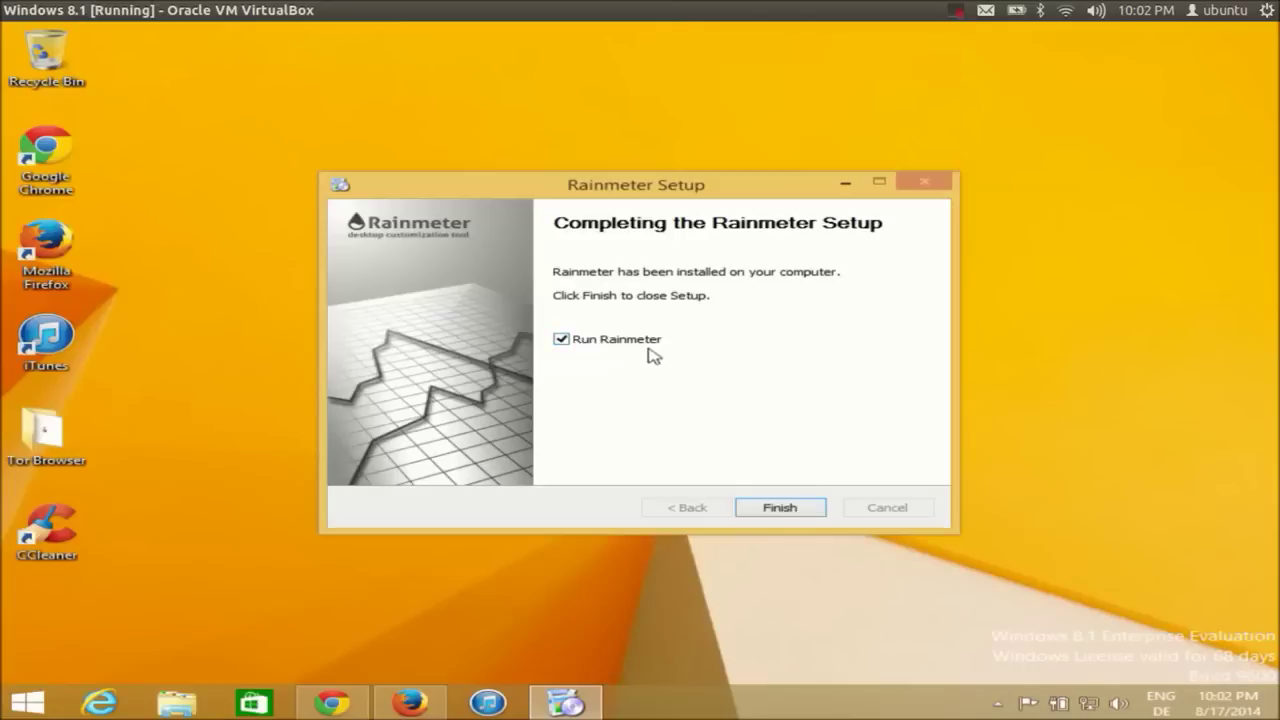
click(780, 512)
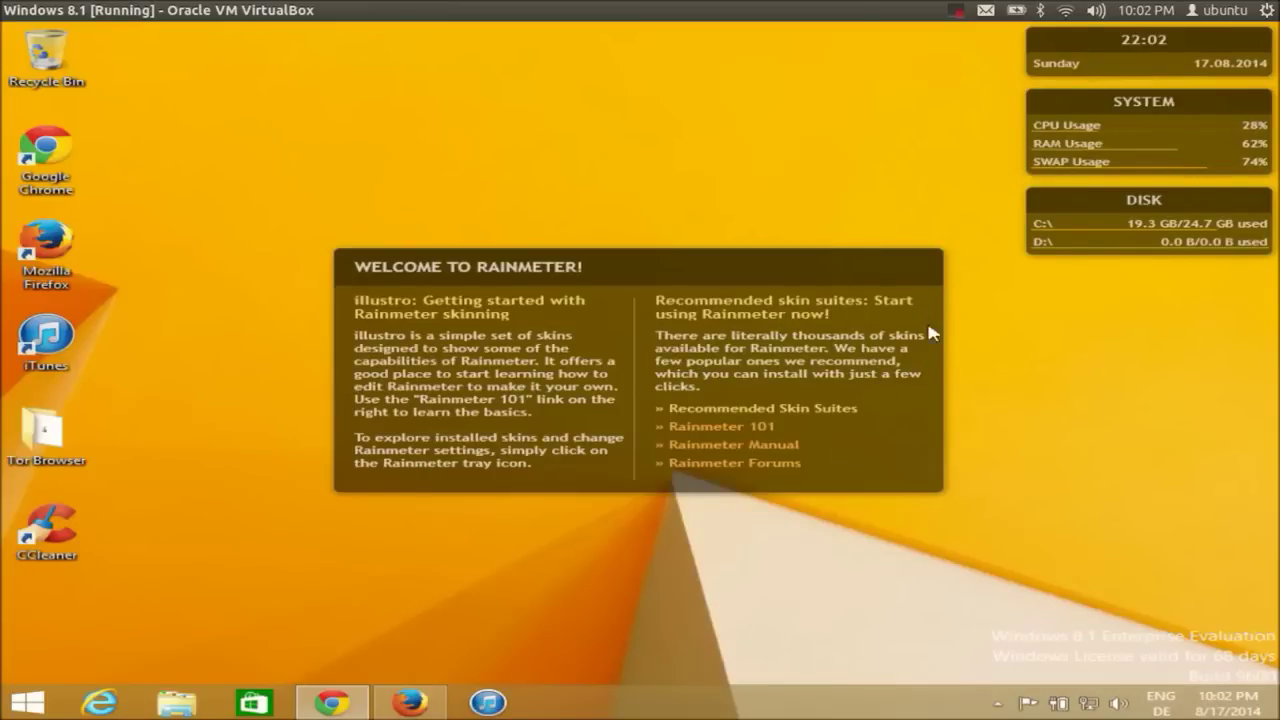
Unload the default illustro Clock, System, Disk and Welcome skins from the desktop.
right_click(1091, 61)
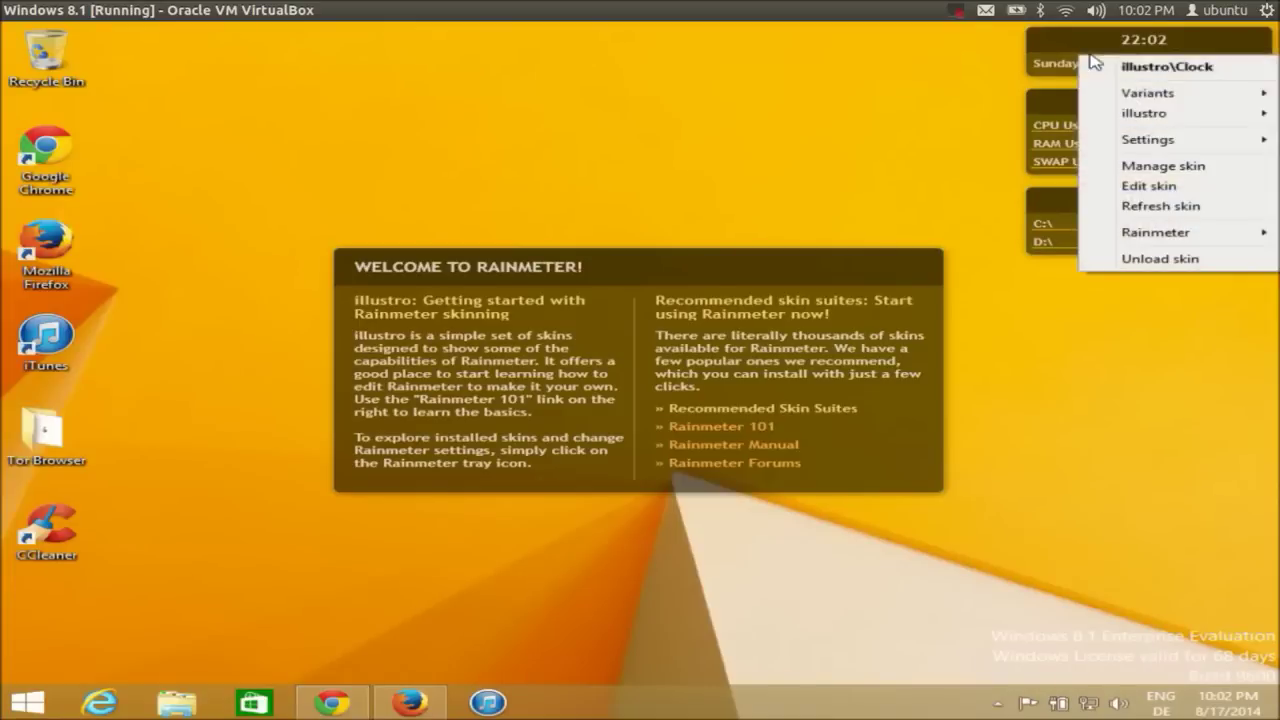
click(1062, 52)
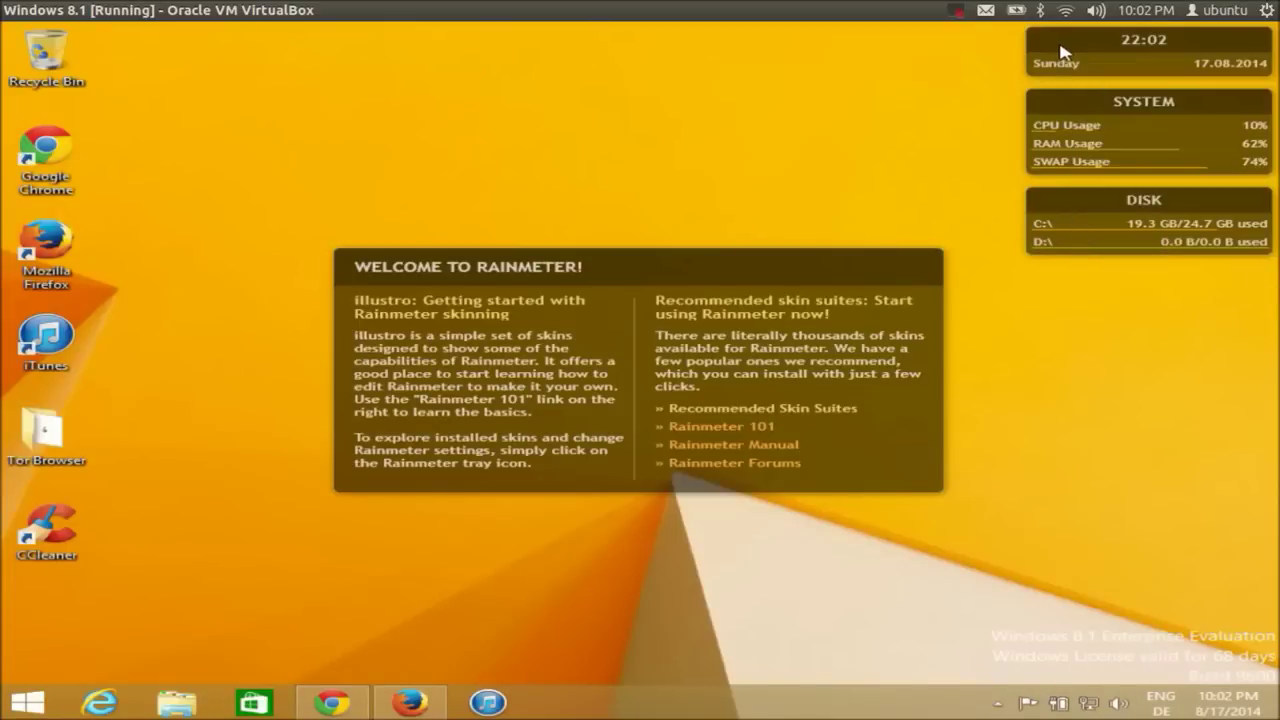
right_click(1062, 52)
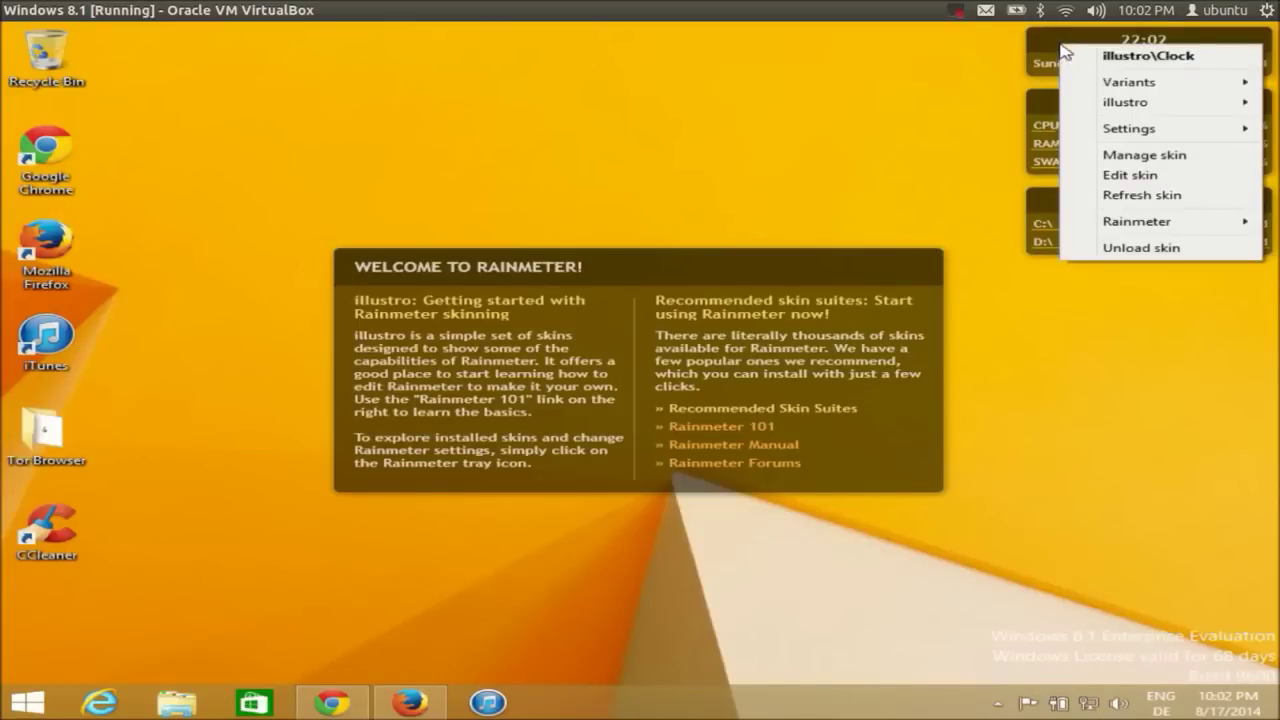
click(1120, 250)
right_click(1125, 150)
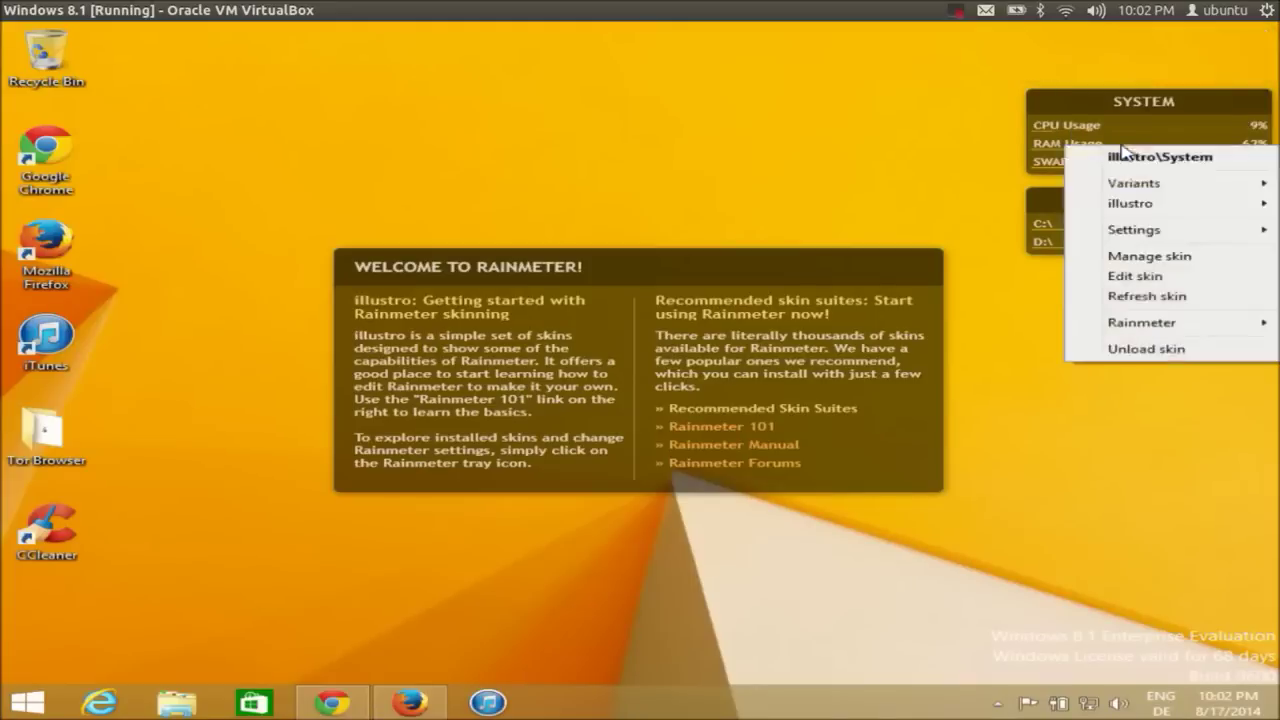
click(1148, 349)
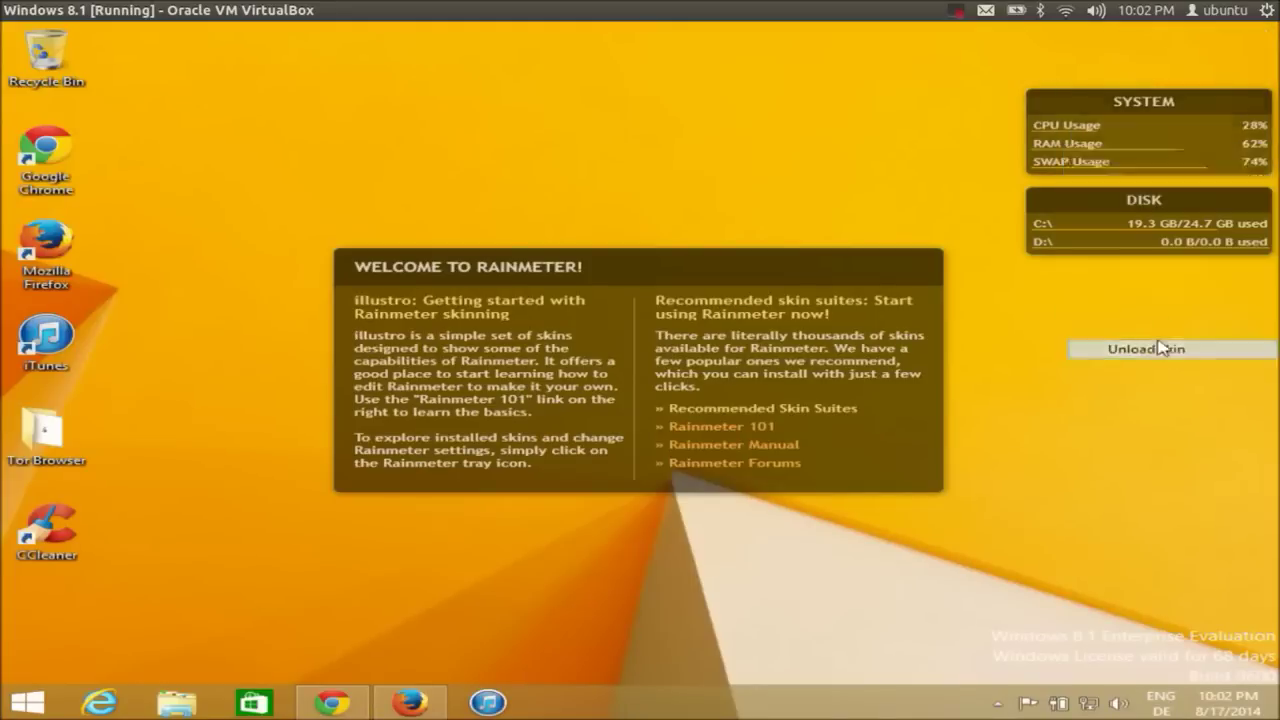
right_click(1150, 236)
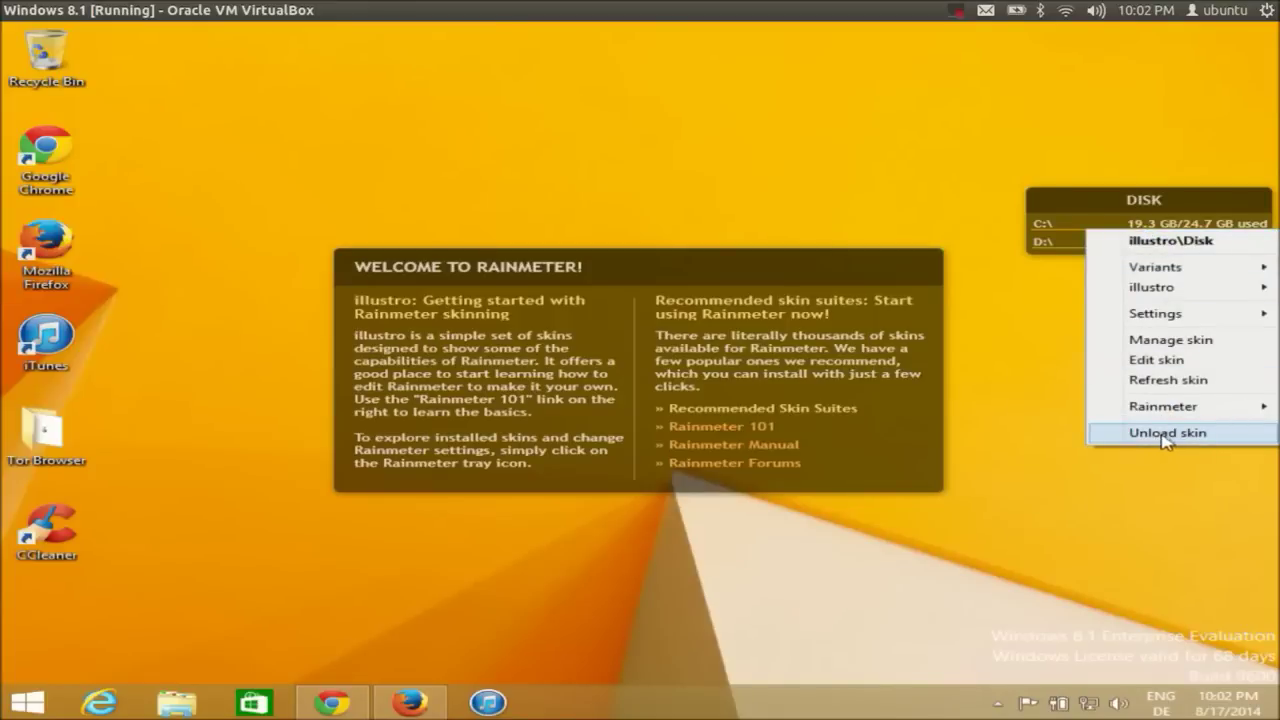
click(1165, 433)
right_click(712, 408)
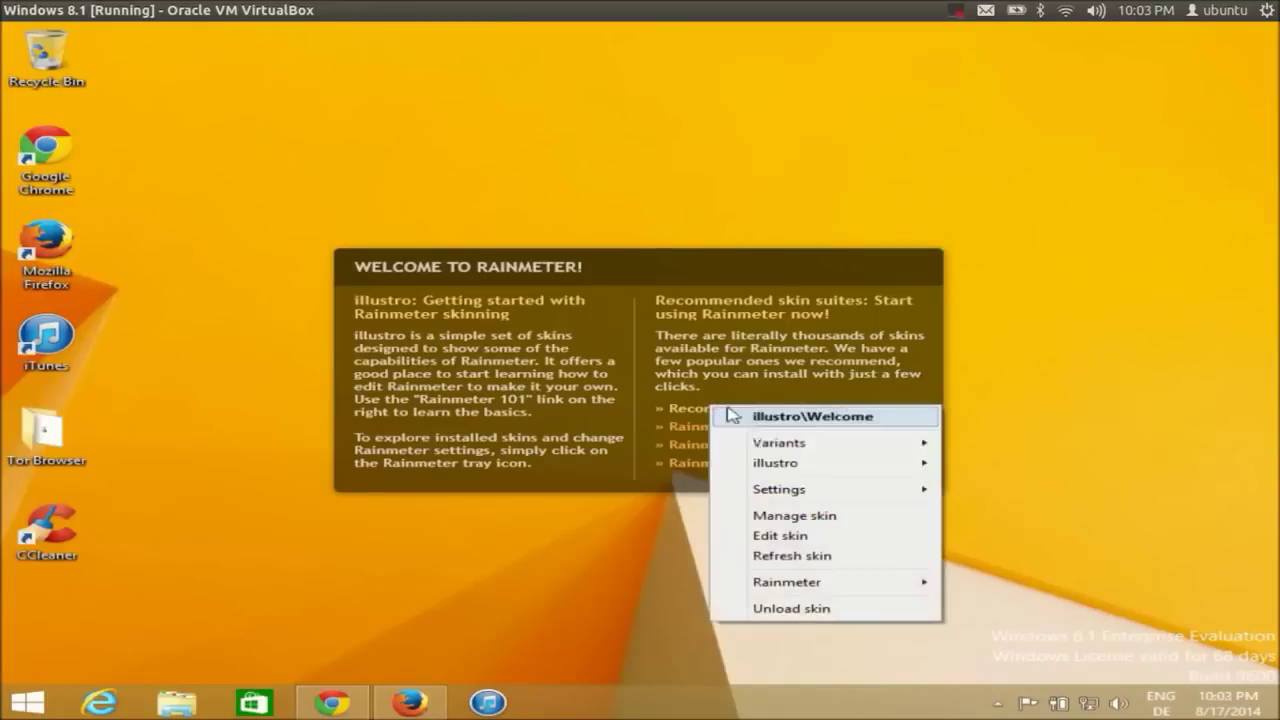
click(789, 608)
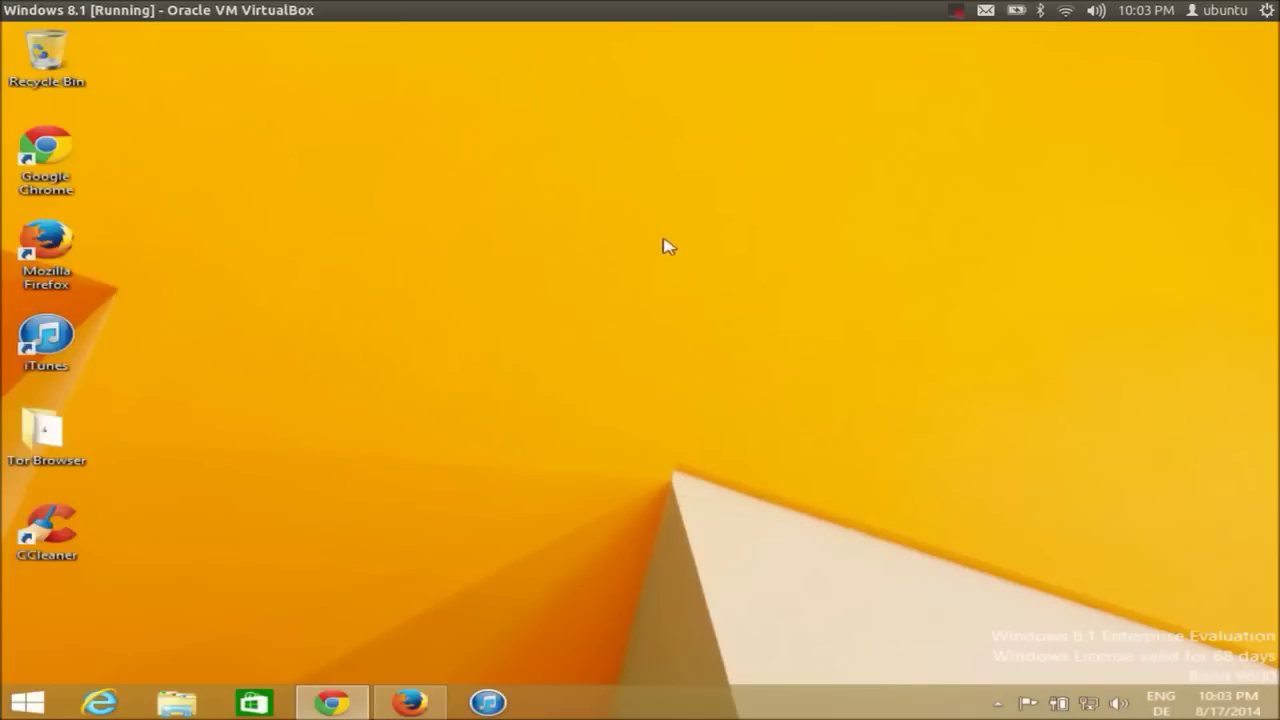
Switch to Chrome and open the full-size 1920 × 1080 JPG of the JARVIS + SHIELD Interface wallpaper from its deviantART page.
mouse_move(317, 710)
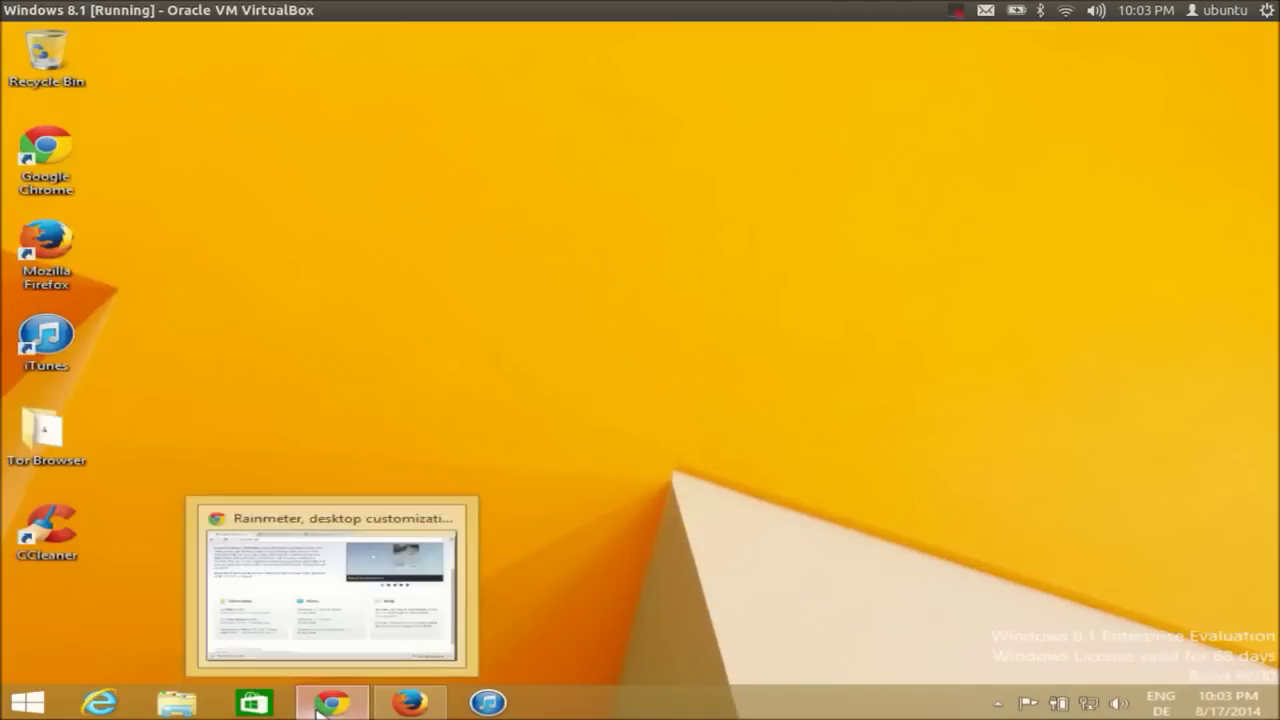
click(317, 708)
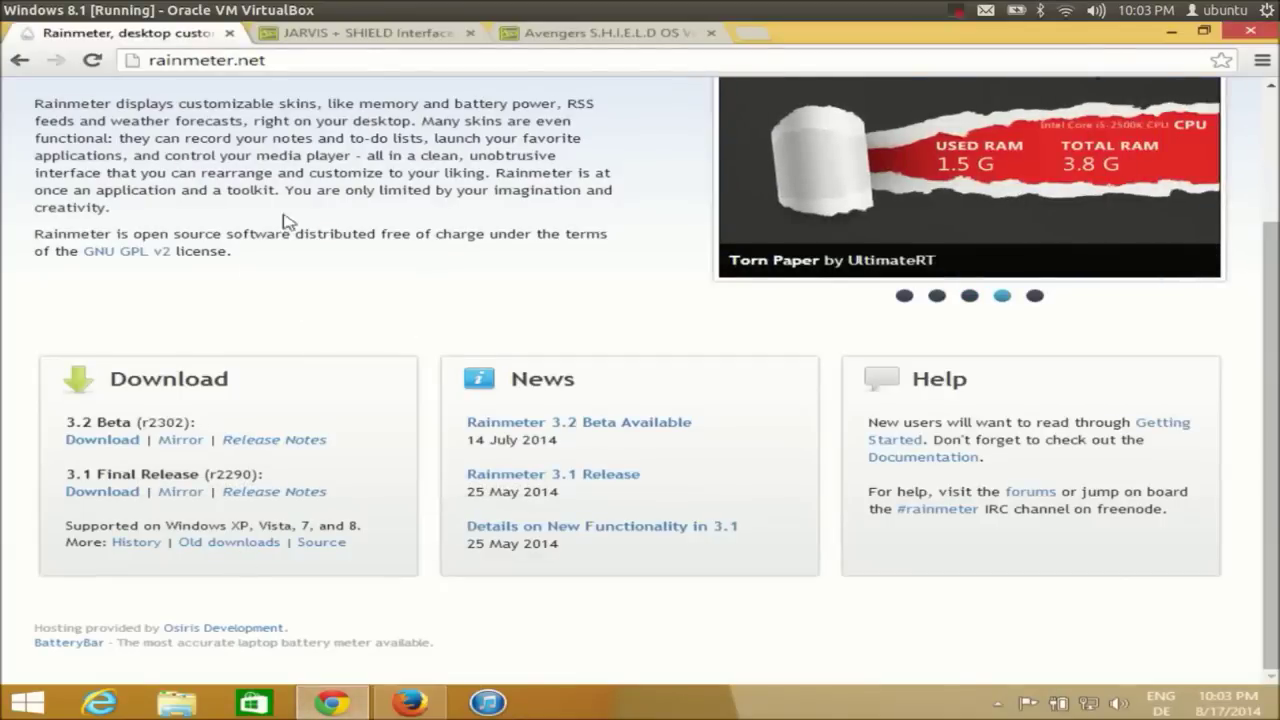
click(386, 36)
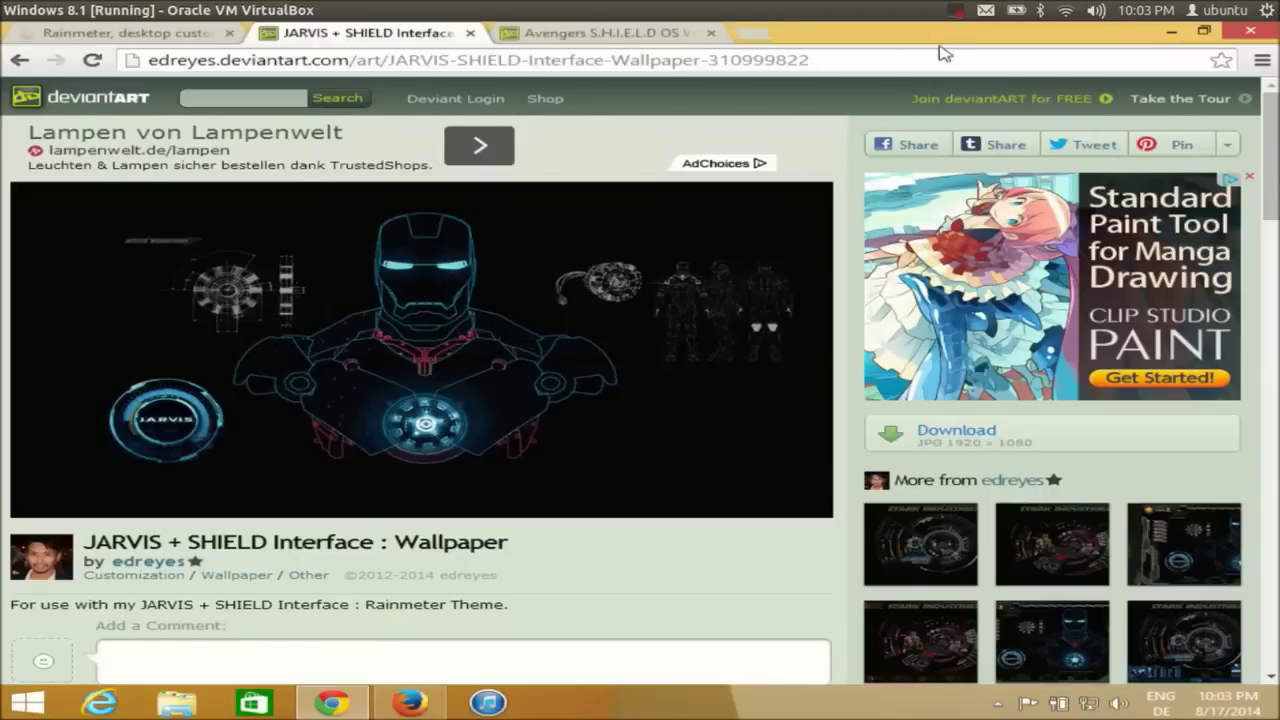
drag(877, 61, 145, 60)
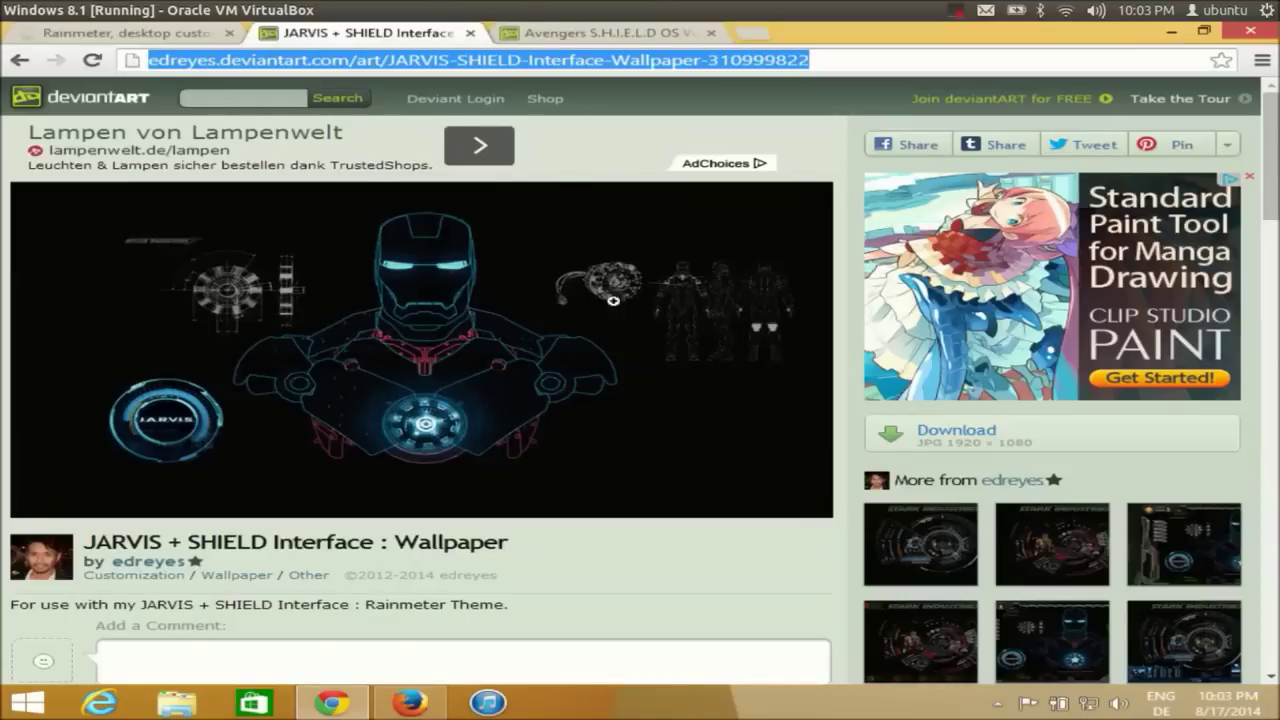
click(968, 438)
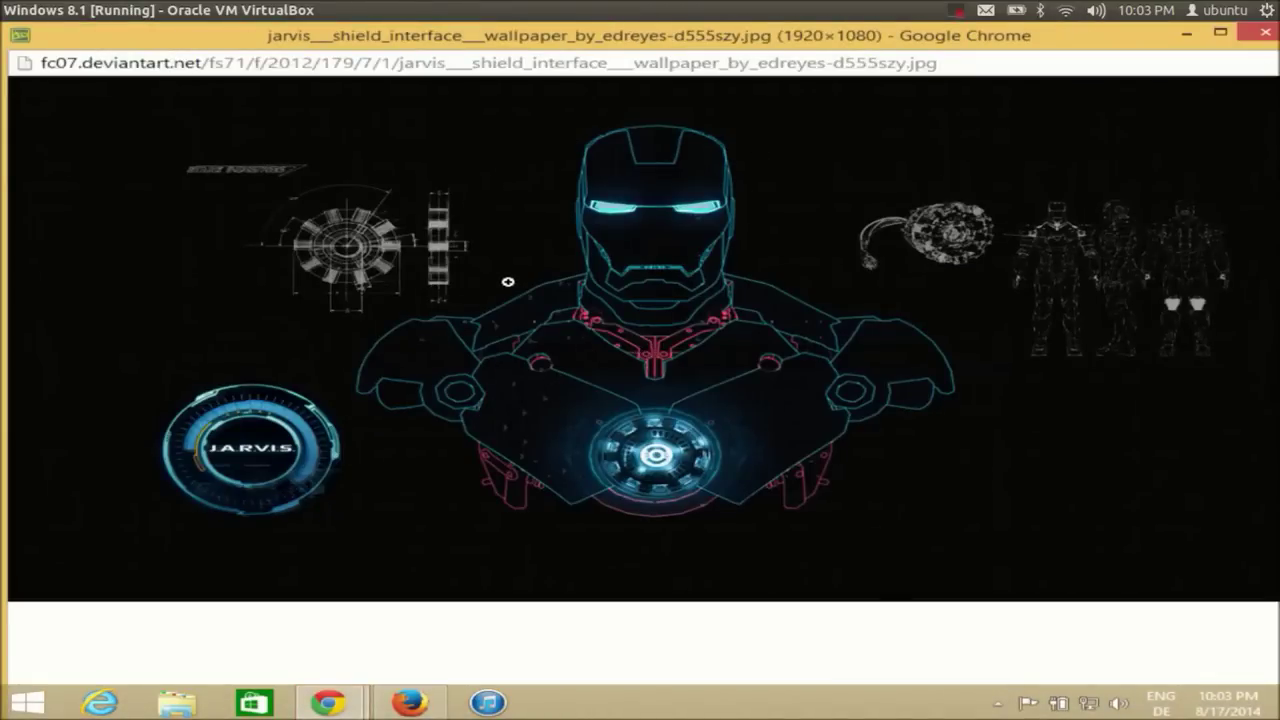
Save the JARVIS + SHIELD wallpaper image to the Desktop as a JPEG under its suggested file name.
right_click(512, 287)
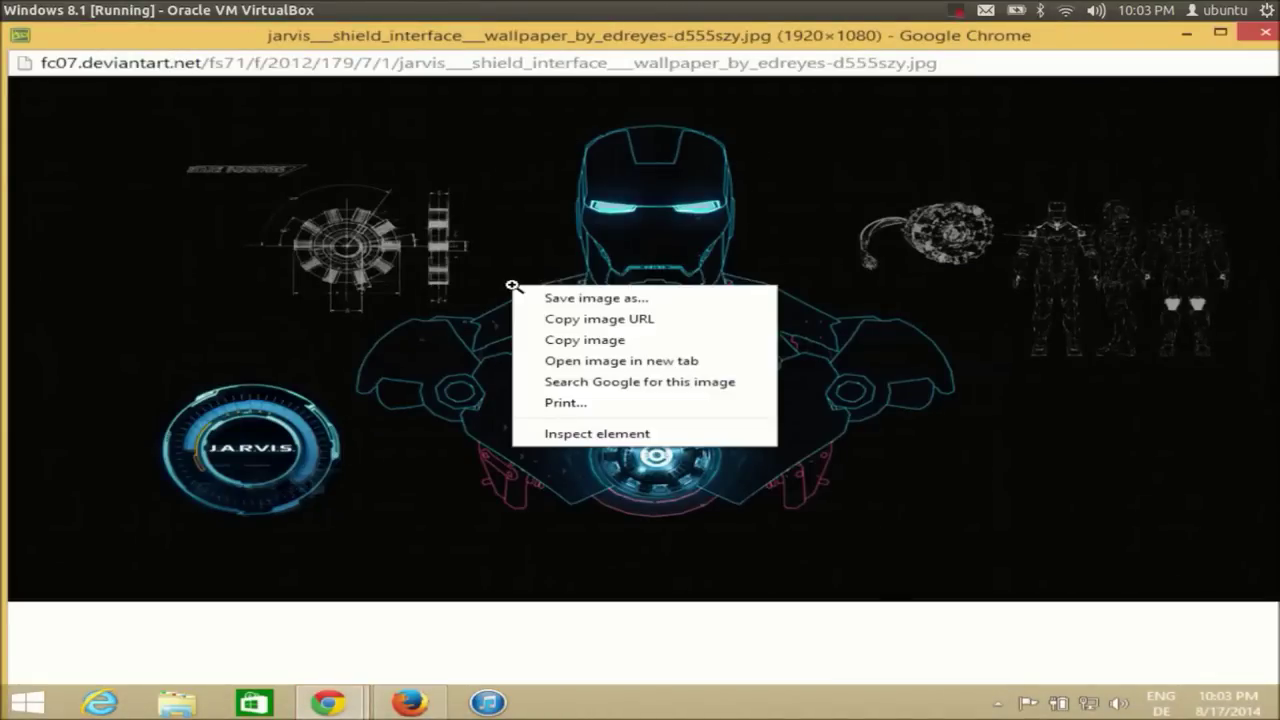
click(581, 299)
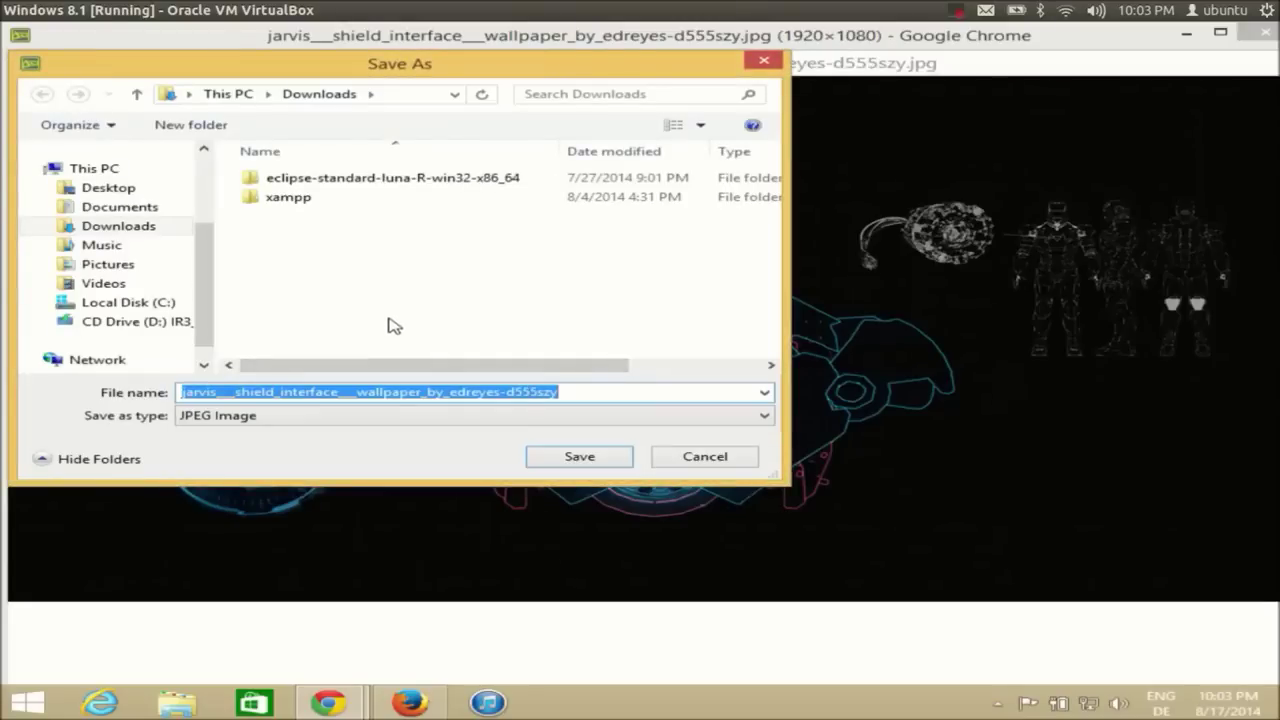
click(117, 193)
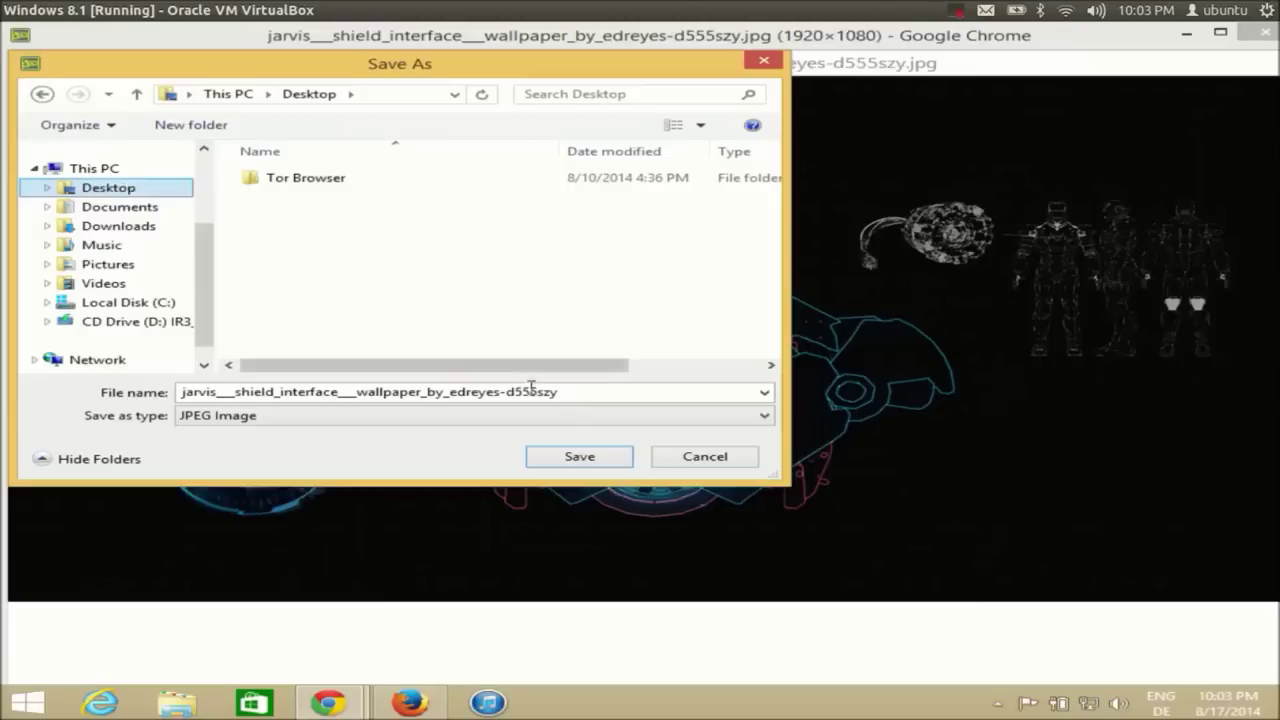
click(578, 457)
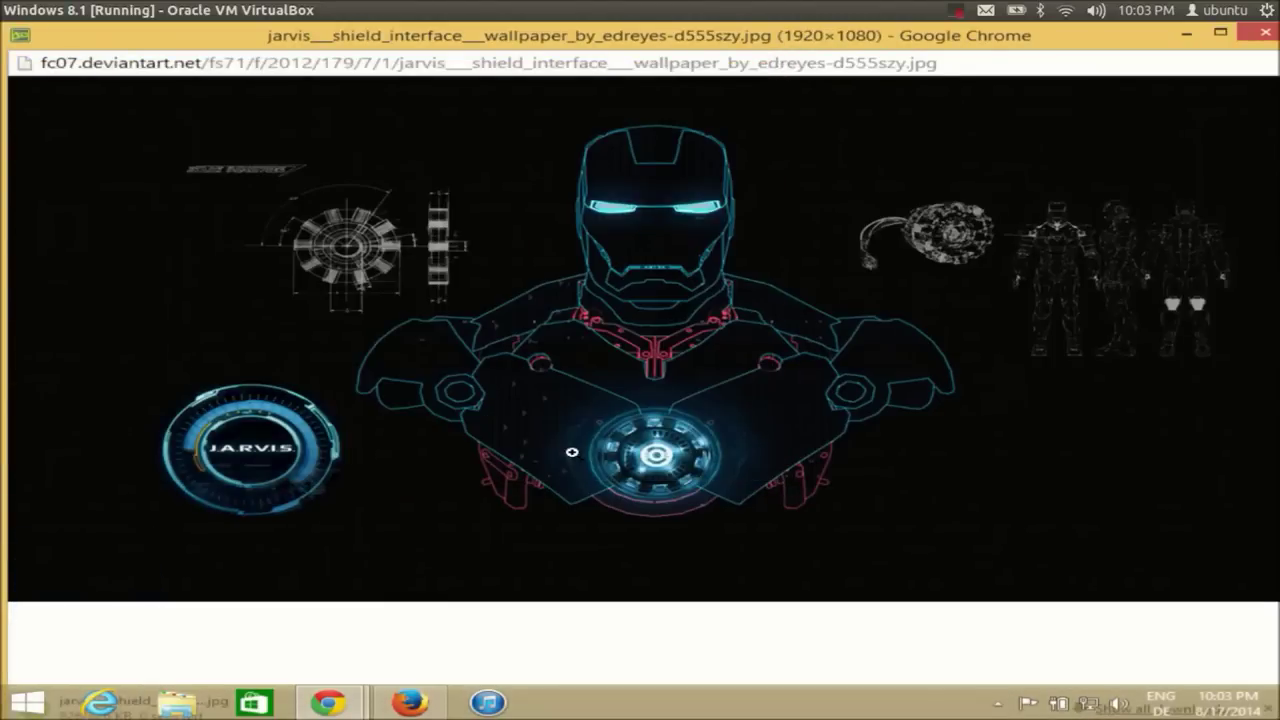
Minimize the browser windows and open the saved JARVIS wallpaper from the desktop in Windows Photo Viewer.
click(1186, 35)
click(1175, 33)
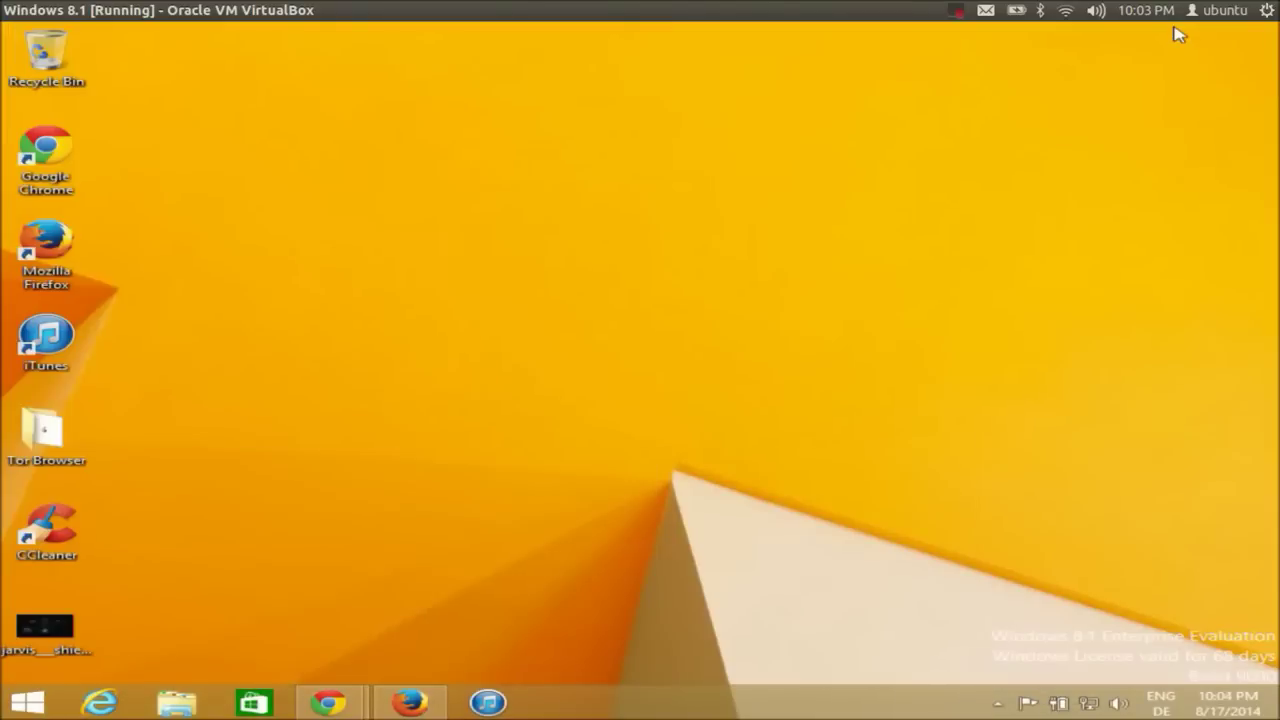
click(50, 632)
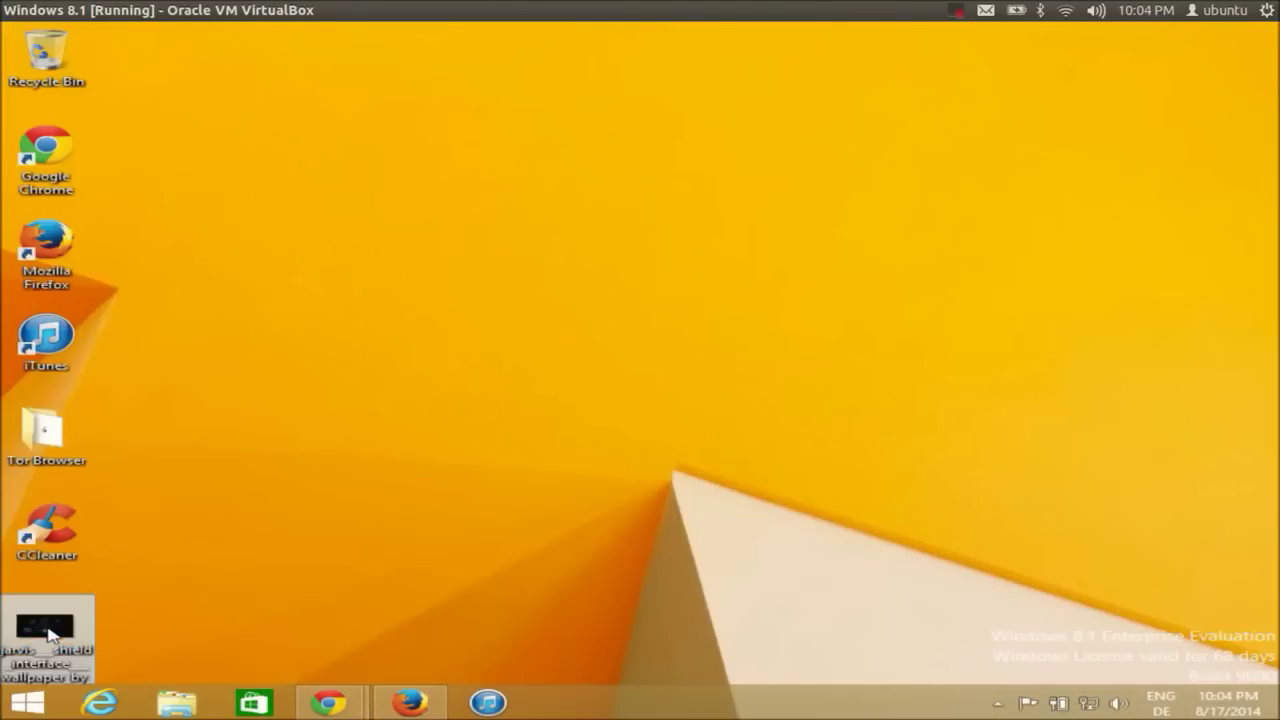
double_click(50, 632)
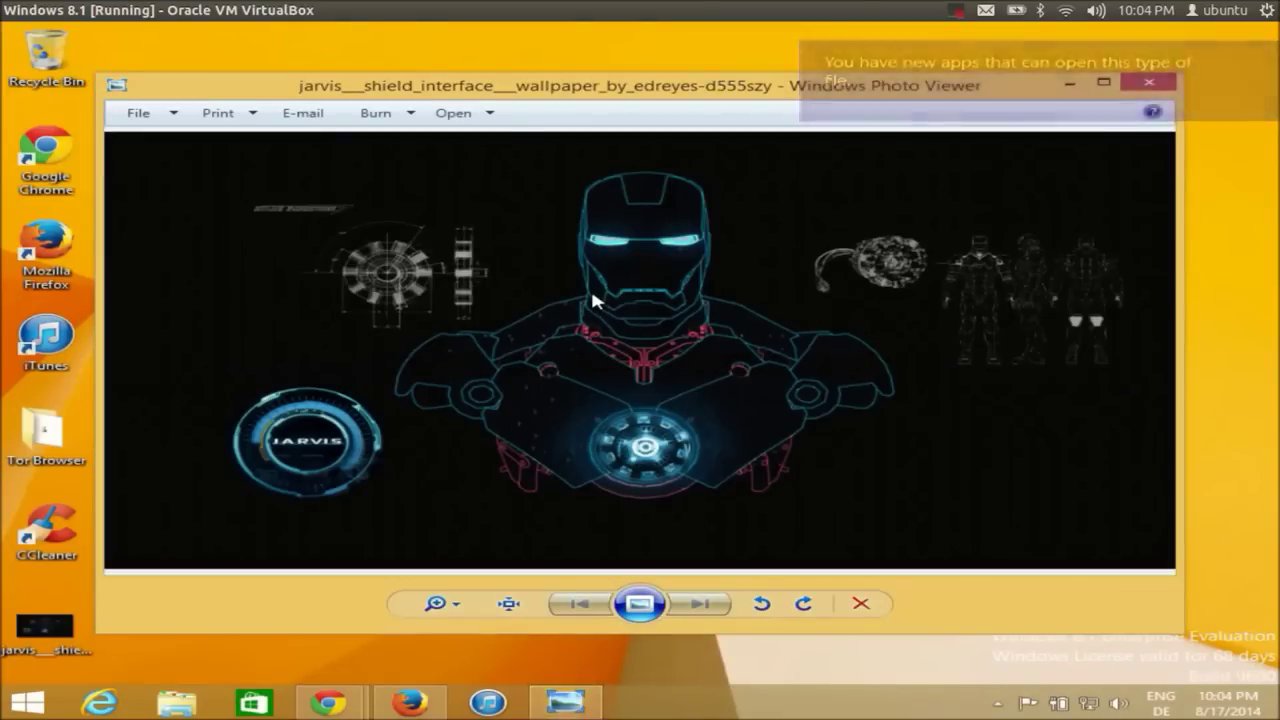
Set the JARVIS wallpaper image as the desktop background and minimize the photo viewer.
right_click(592, 295)
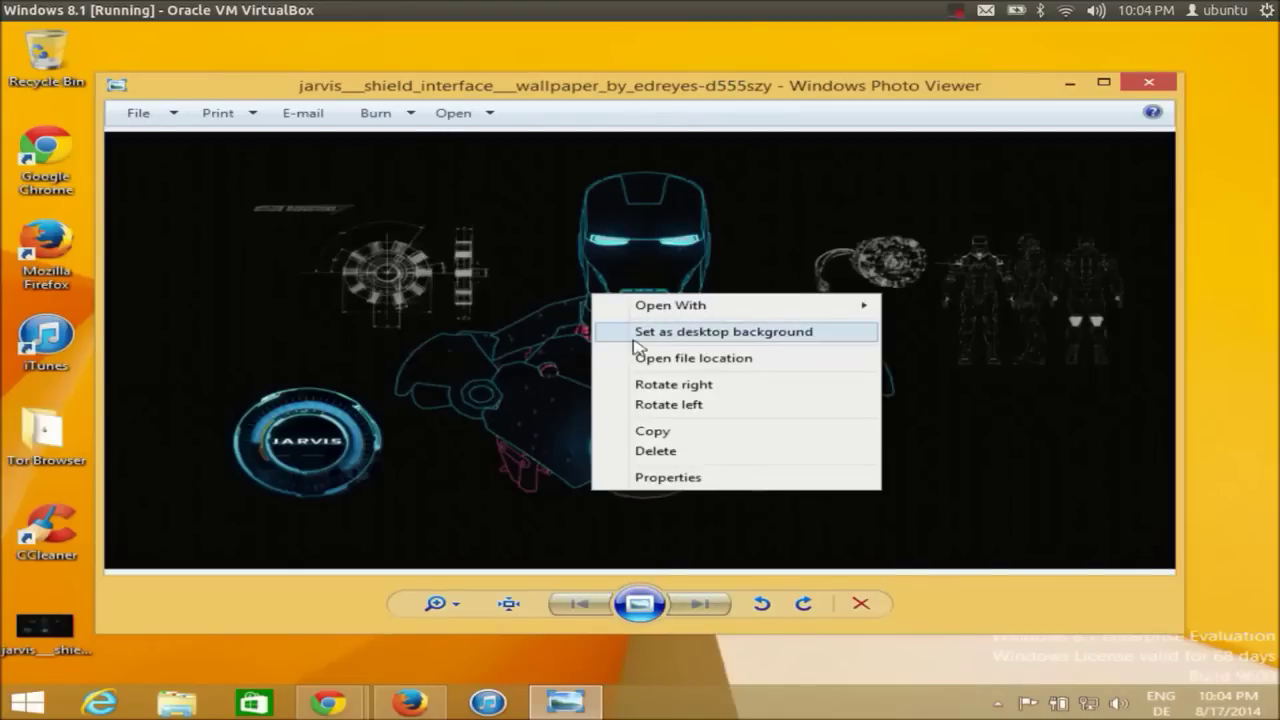
right_click(545, 308)
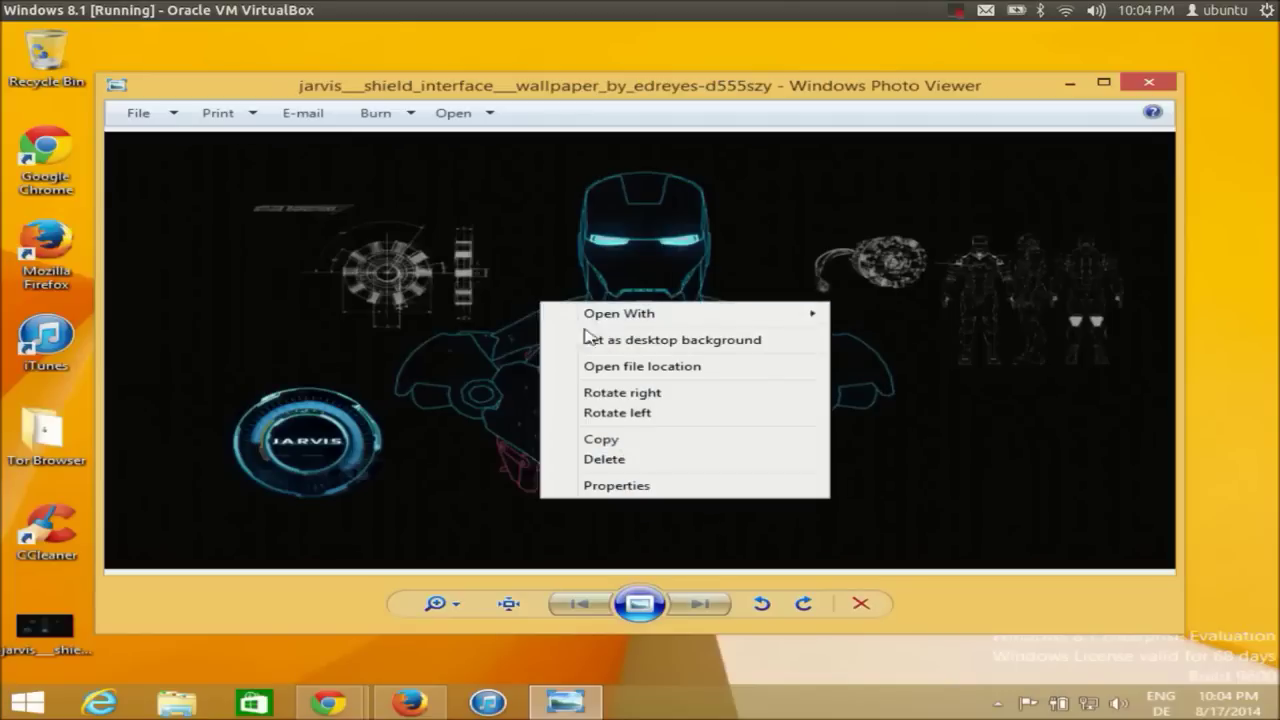
click(638, 342)
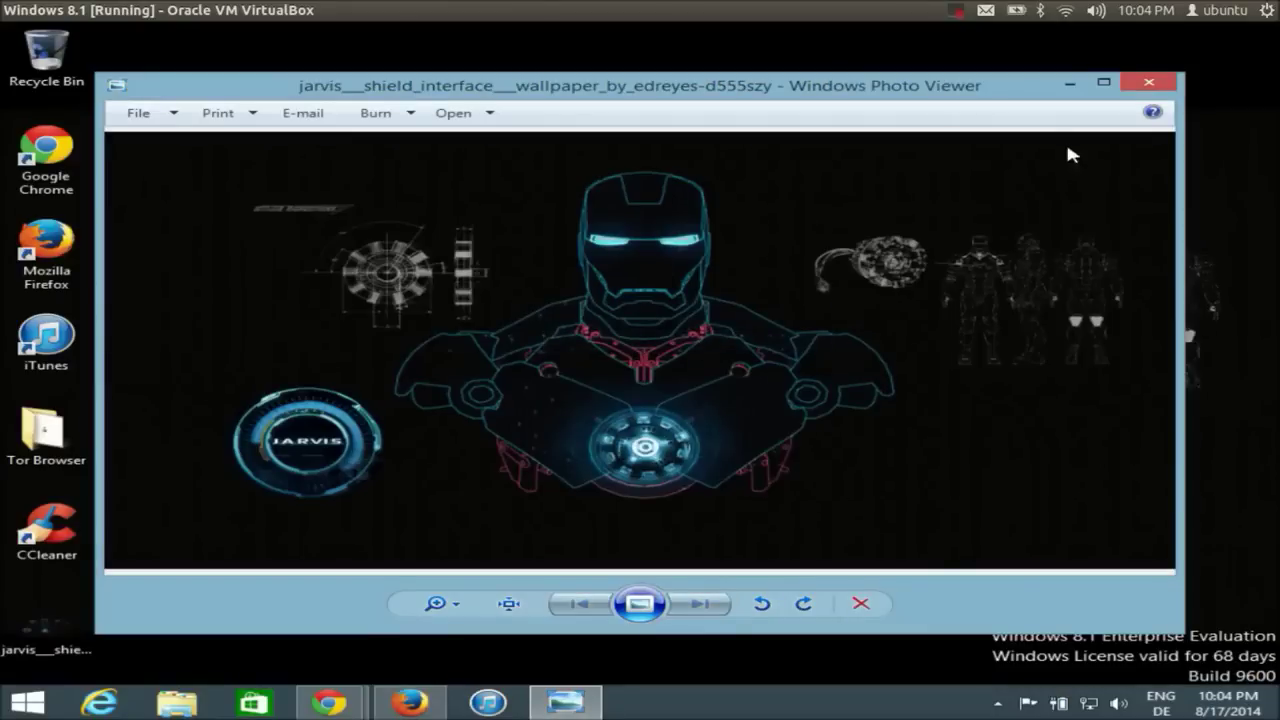
click(1069, 84)
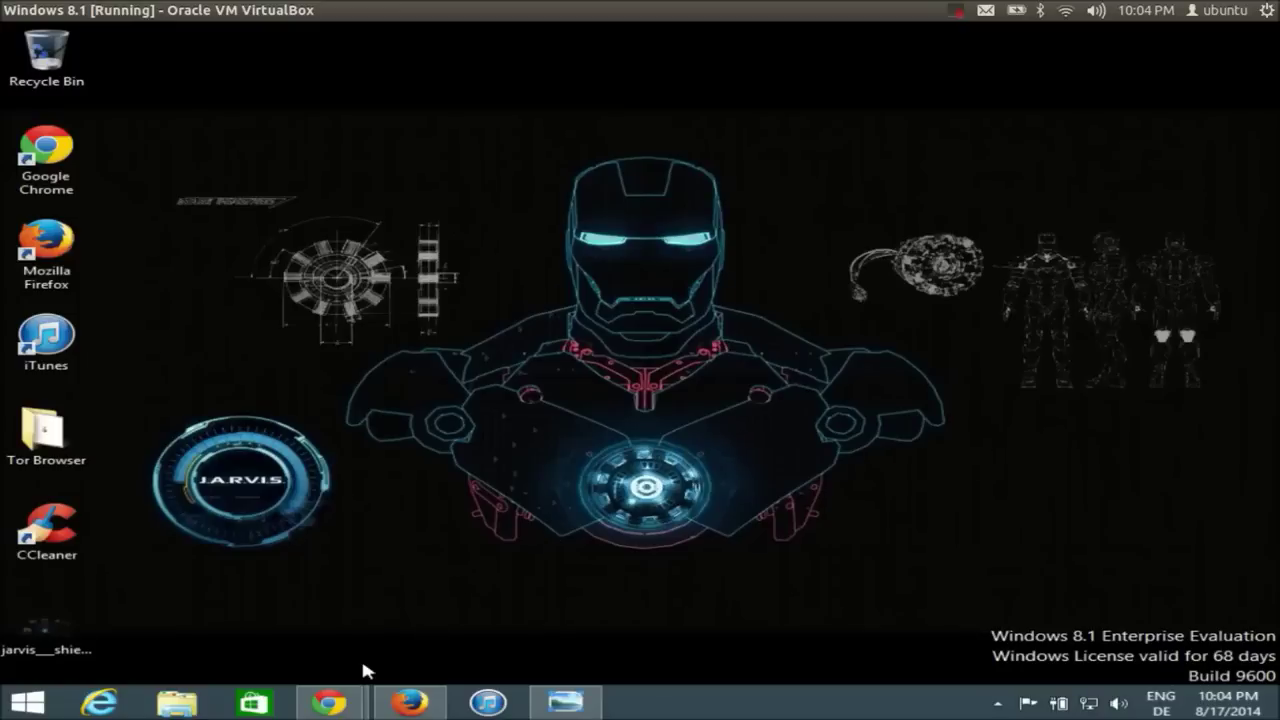
Switch to Chrome and download the Avengers S.H.I.E.L.D OS Ver 1.2.5 skin package from its deviantART page.
mouse_move(343, 710)
click(287, 645)
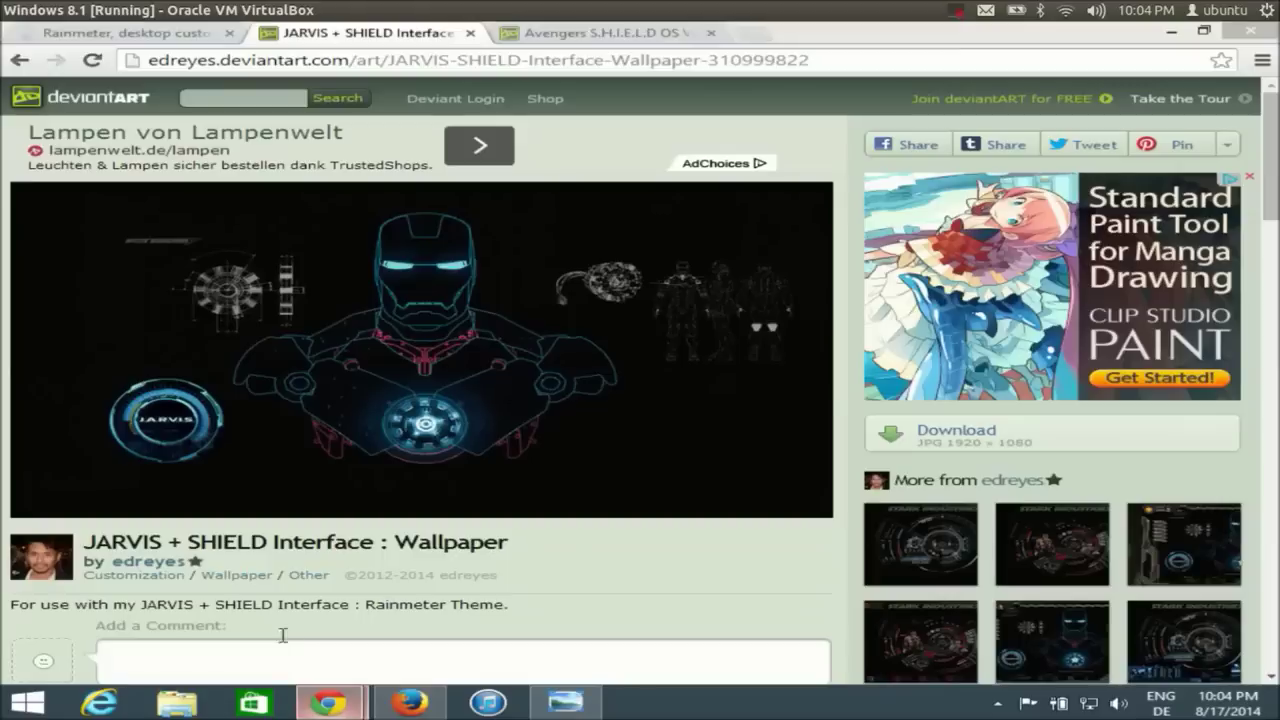
click(563, 38)
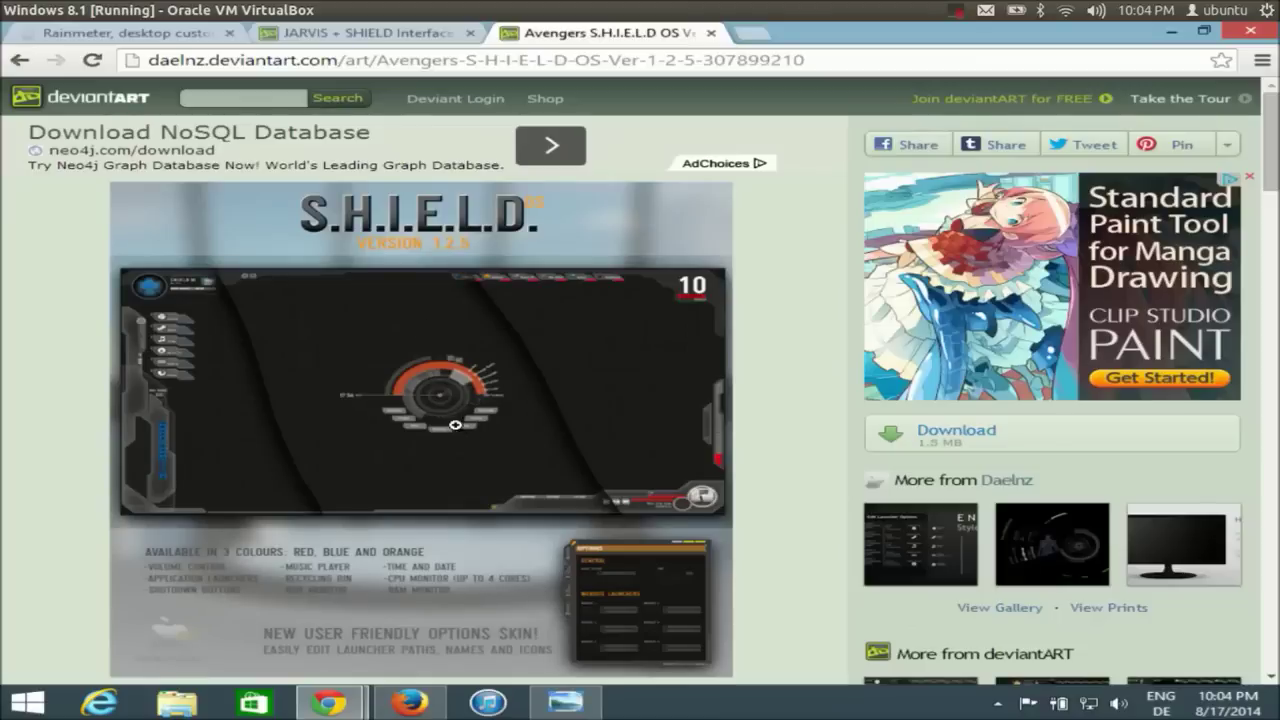
drag(855, 59, 130, 65)
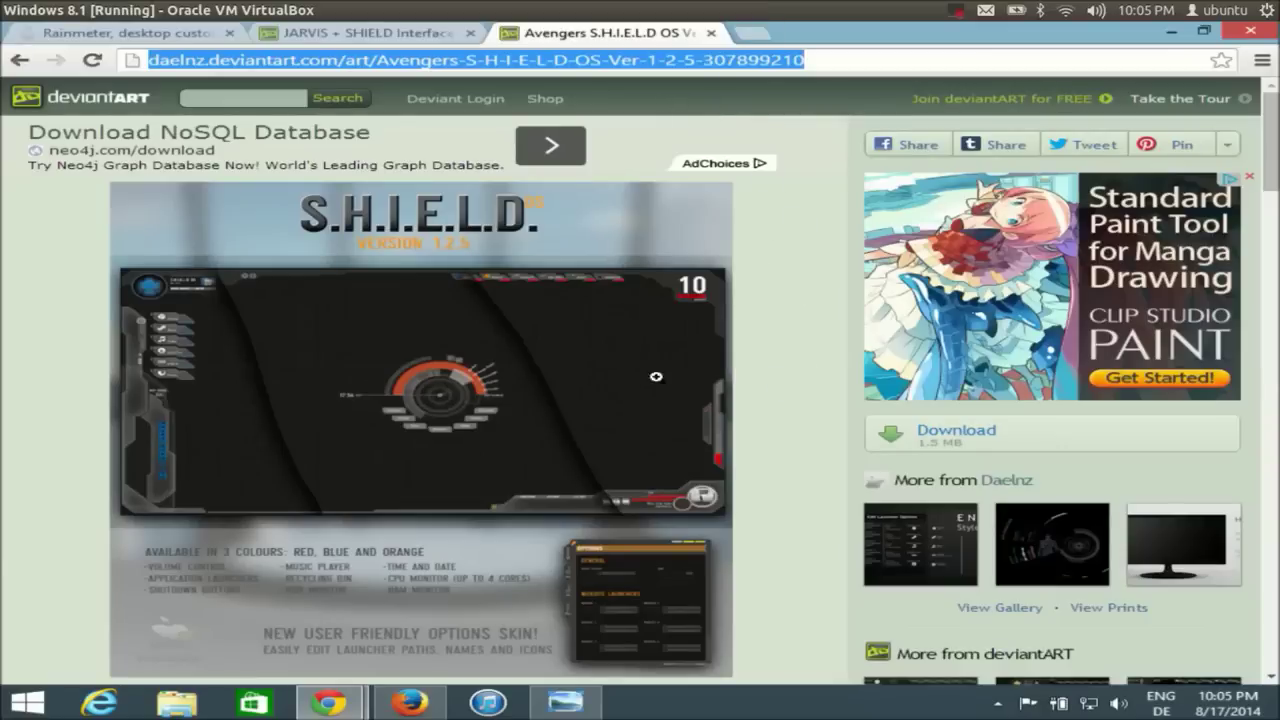
click(938, 431)
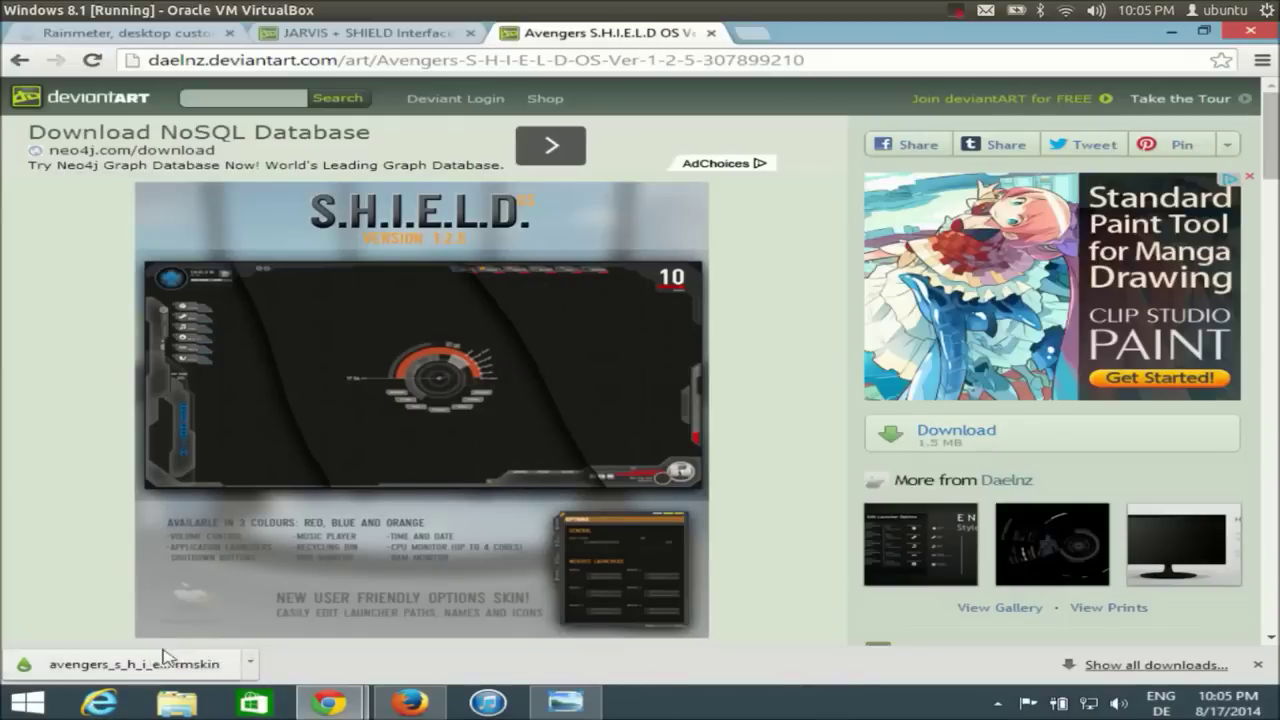
Open the Rainmeter manager to check which skins are installed, and minimize it.
click(1000, 706)
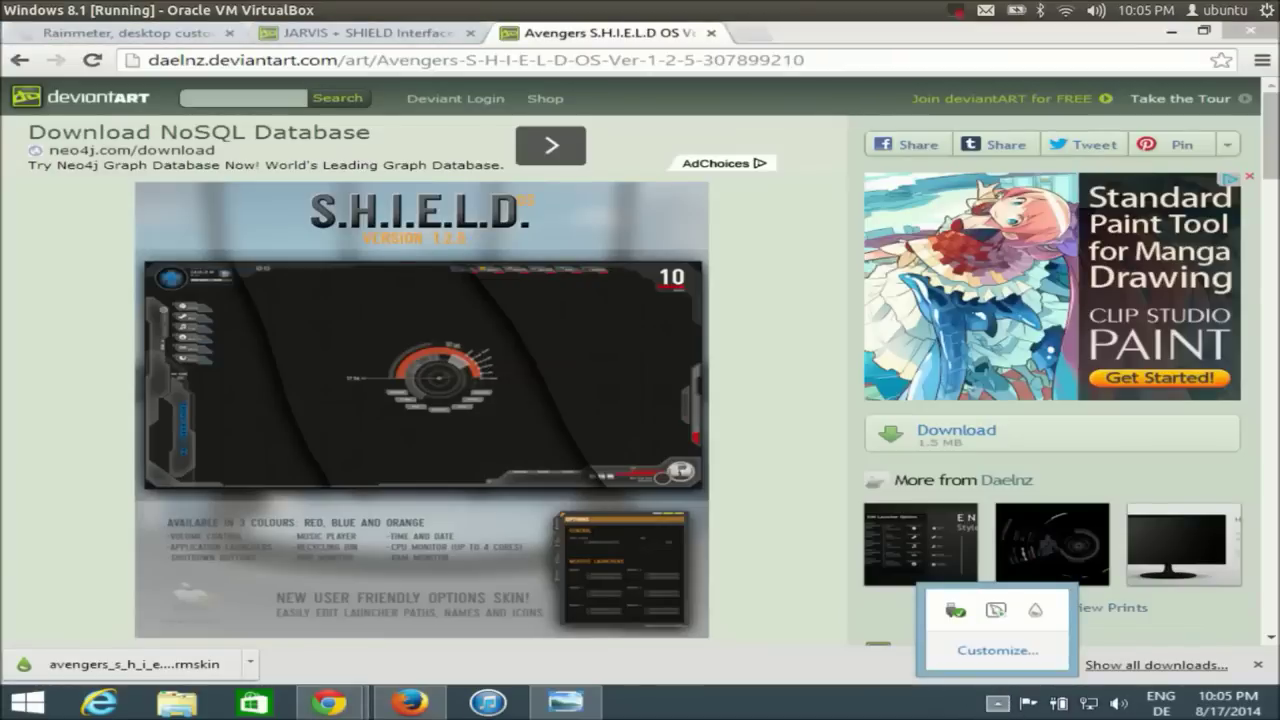
click(966, 715)
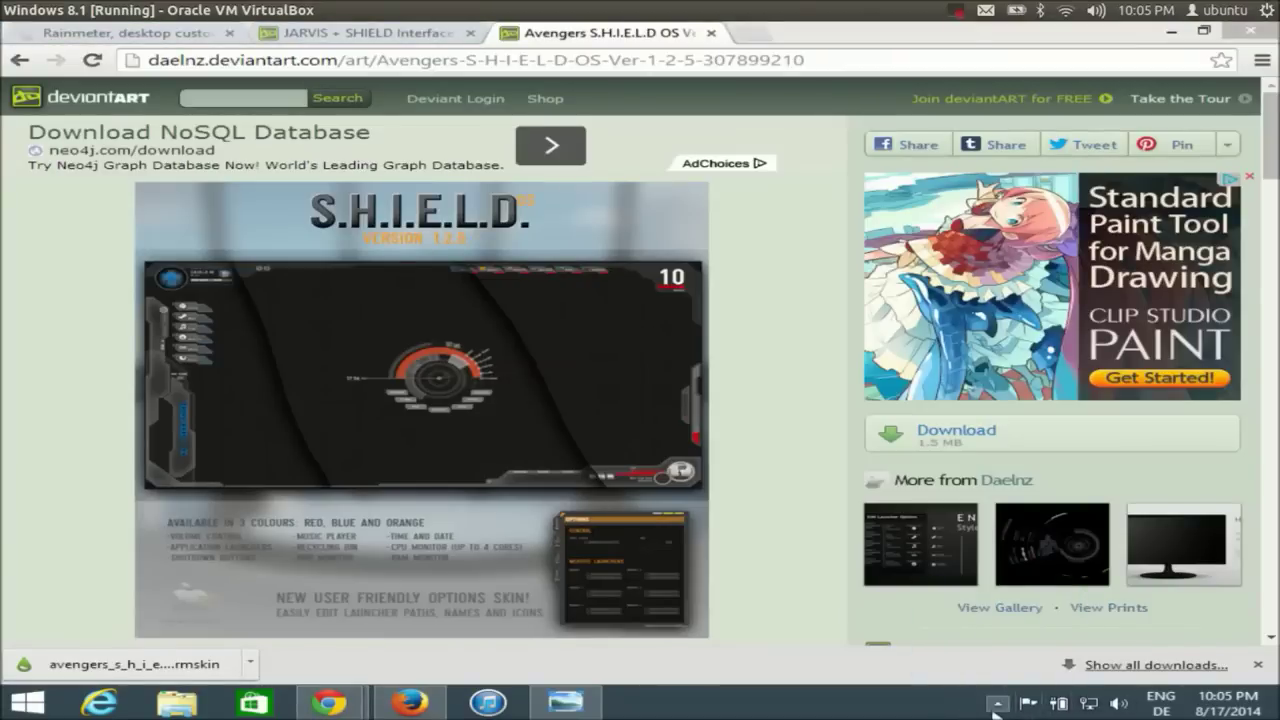
click(996, 704)
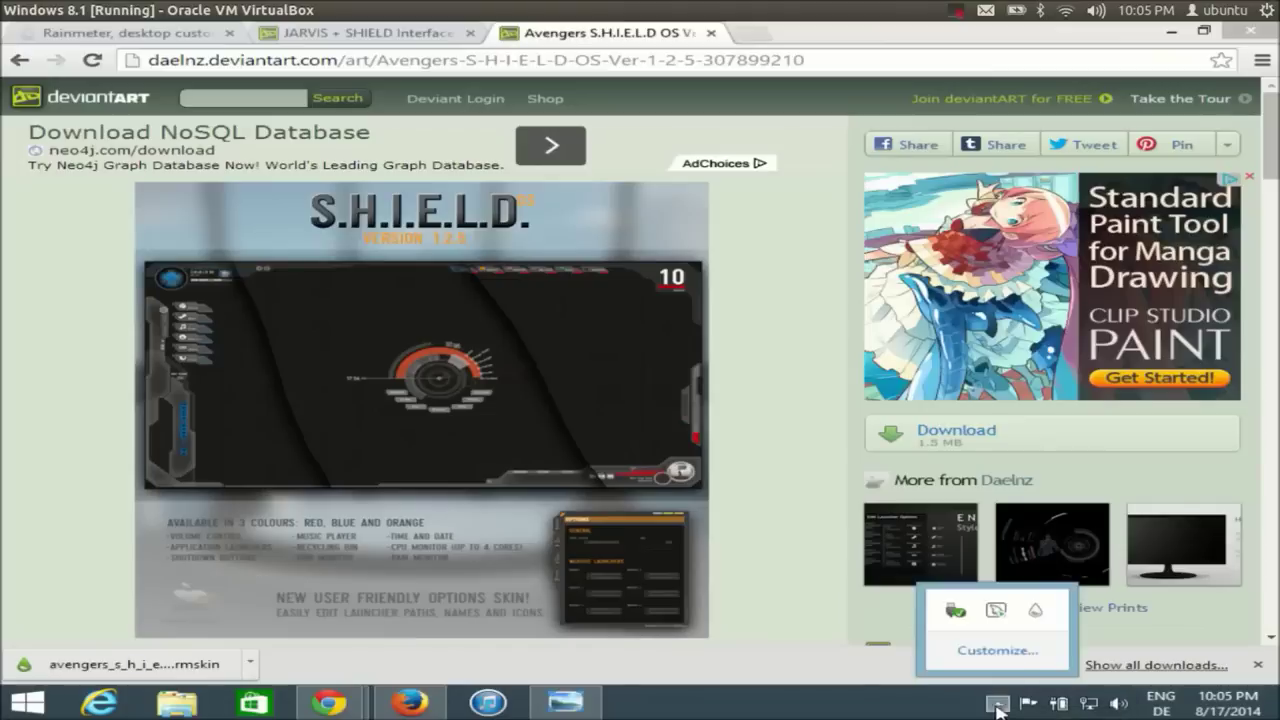
click(1038, 618)
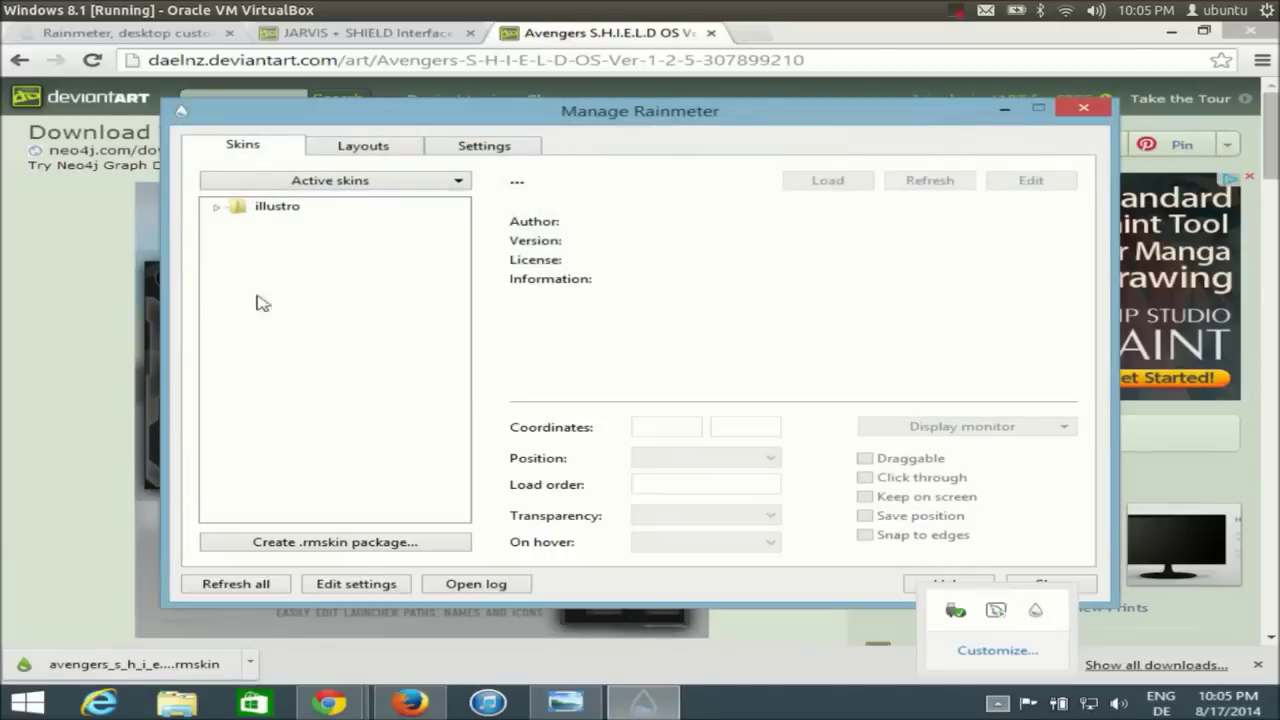
click(215, 208)
click(215, 210)
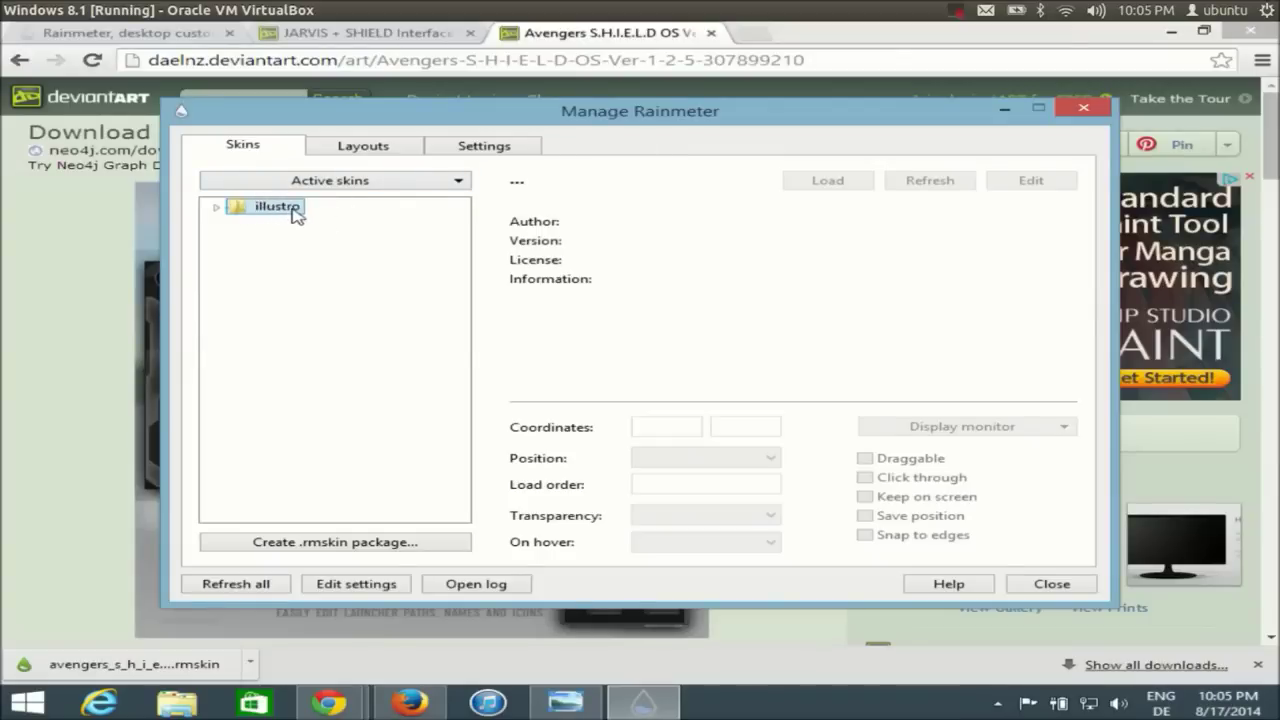
click(1004, 108)
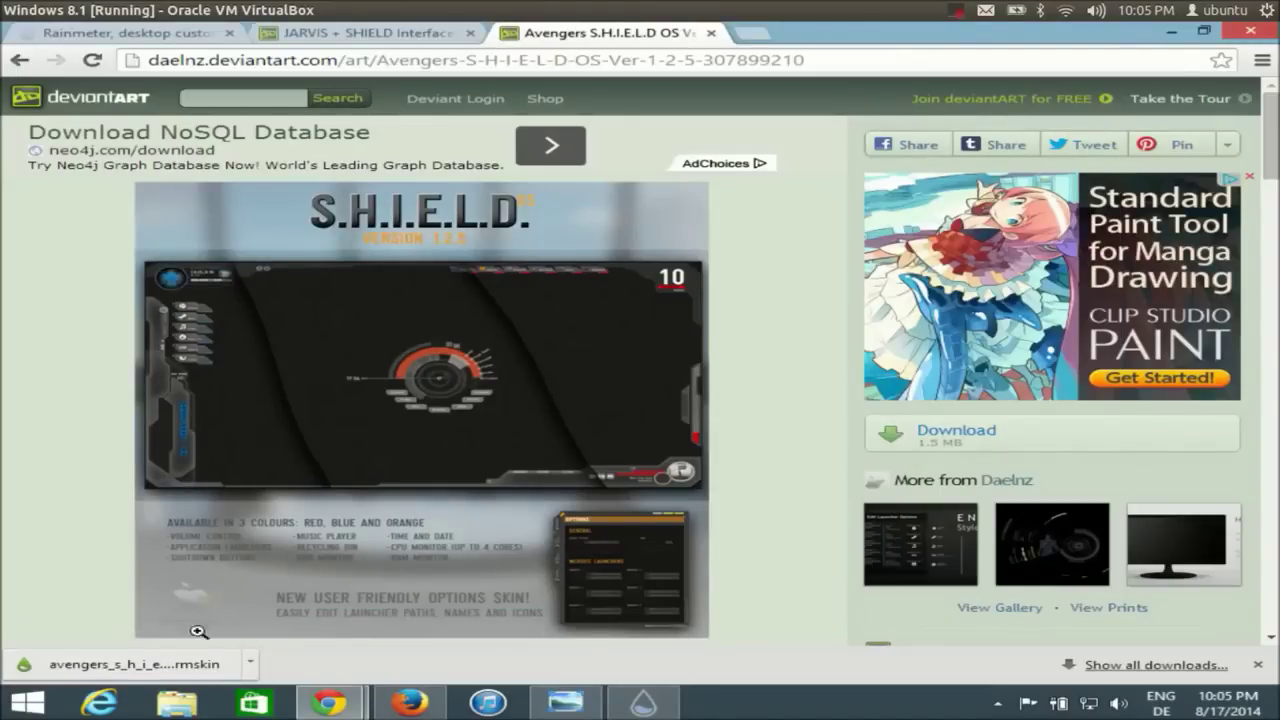
Install the downloaded S.H.I.E.L.D. OS 1.2.5 package with the Avengers skins and its included layout applied.
click(140, 668)
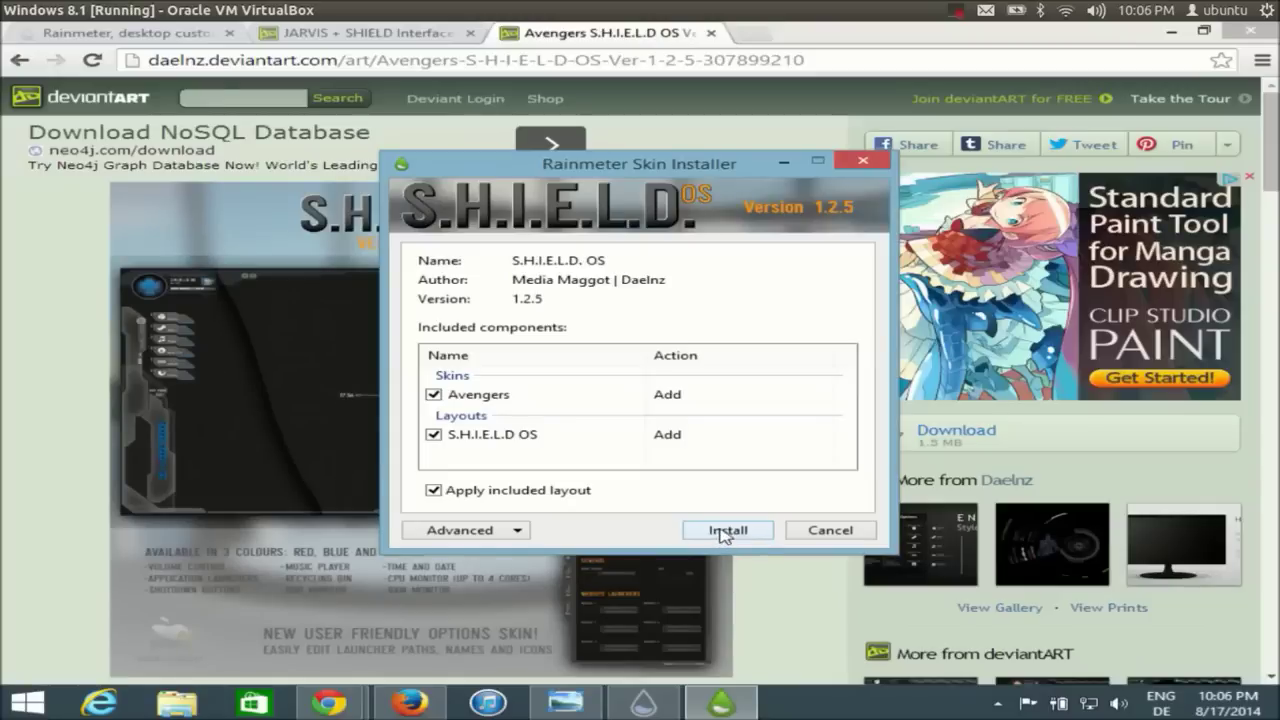
click(722, 532)
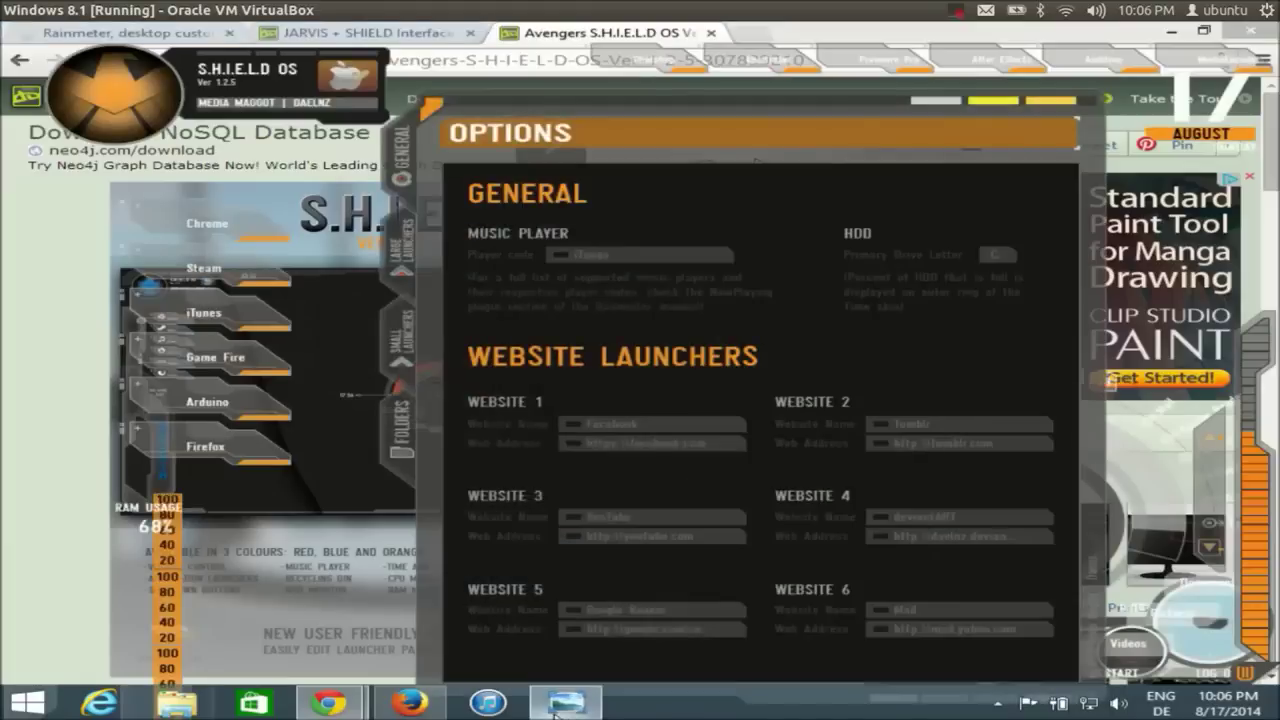
Close Windows Photo Viewer and minimize the browser to reveal the desktop.
click(554, 706)
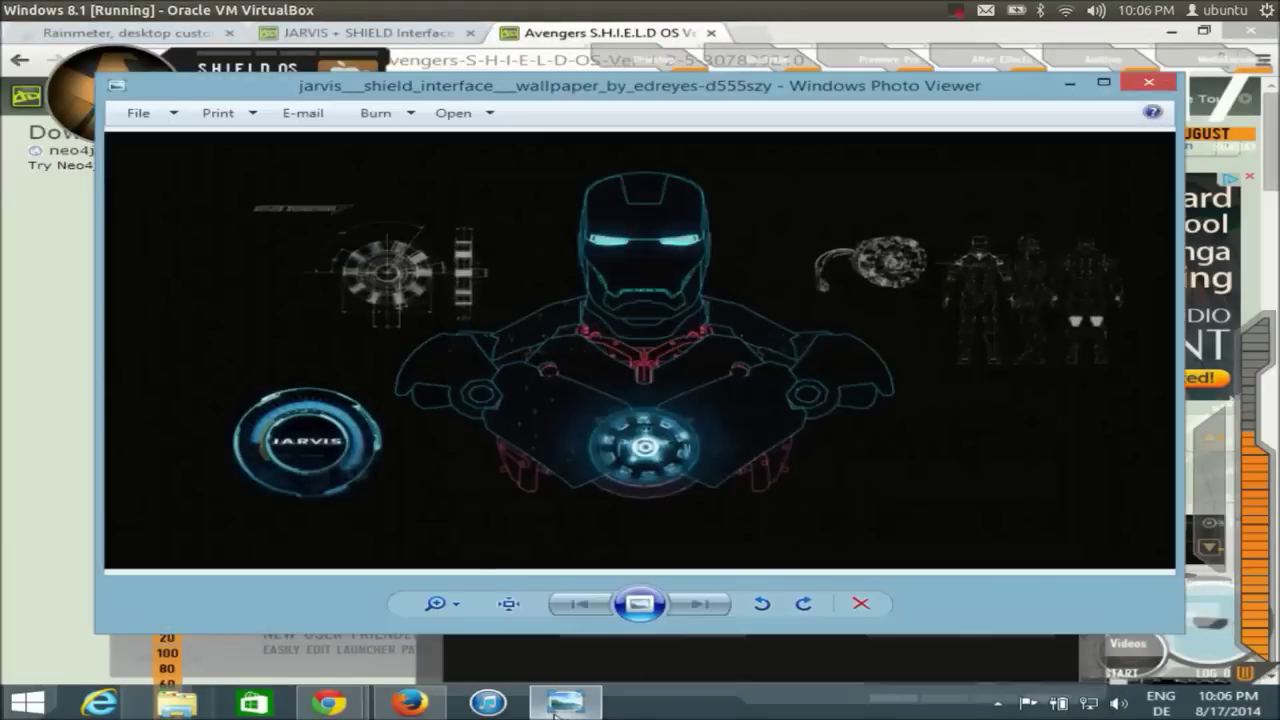
click(1149, 82)
click(1171, 35)
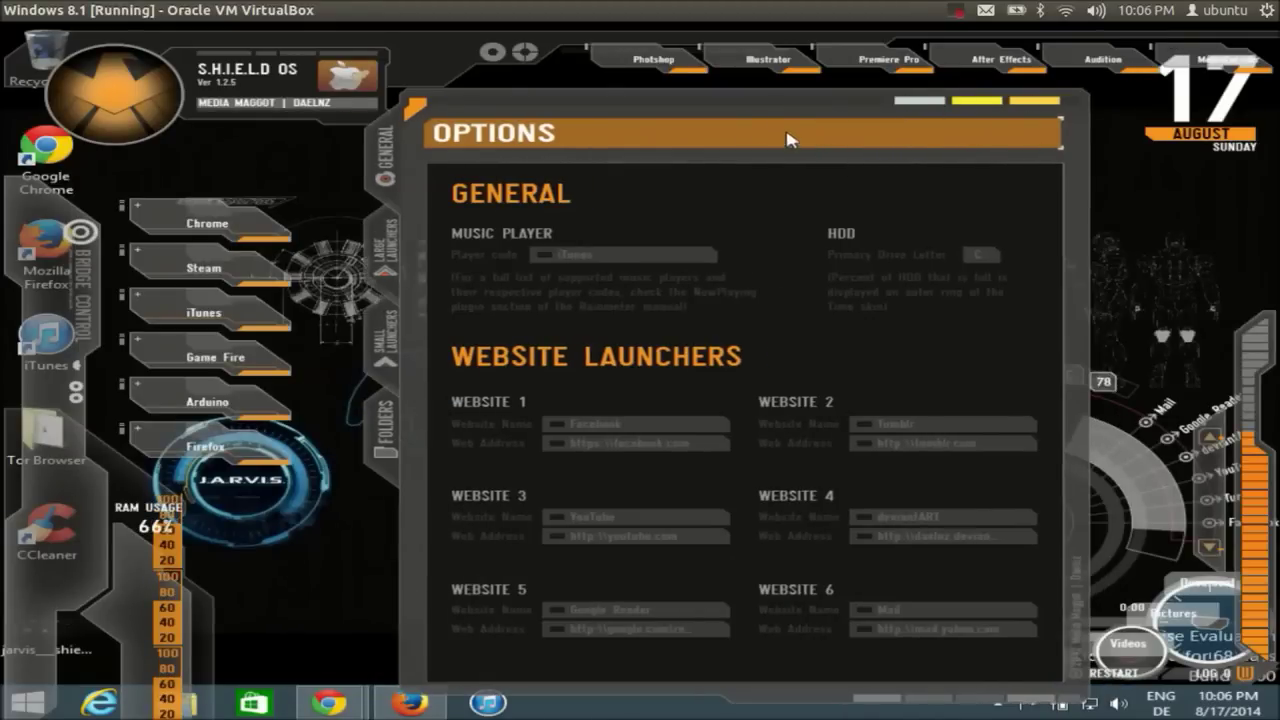
drag(793, 125, 833, 143)
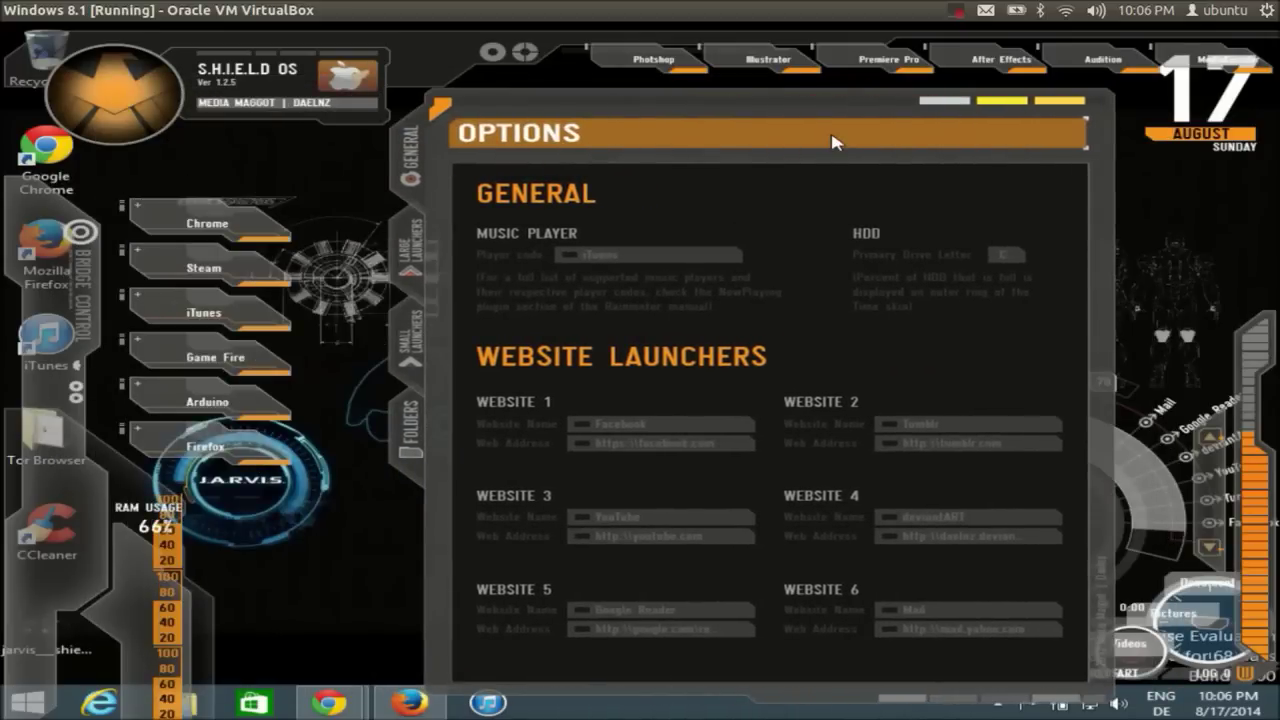
drag(833, 143, 815, 143)
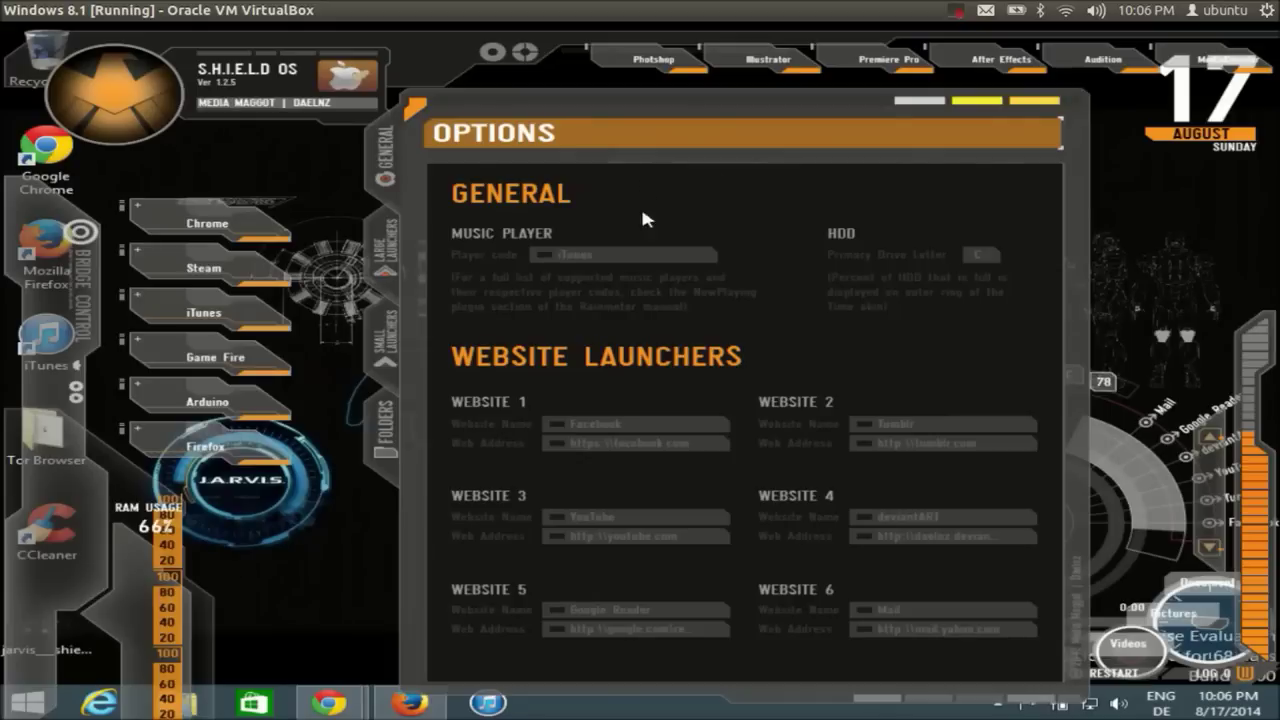
mouse_move(657, 110)
mouse_down()
mouse_move(790, 112)
mouse_move(677, 122)
mouse_up()
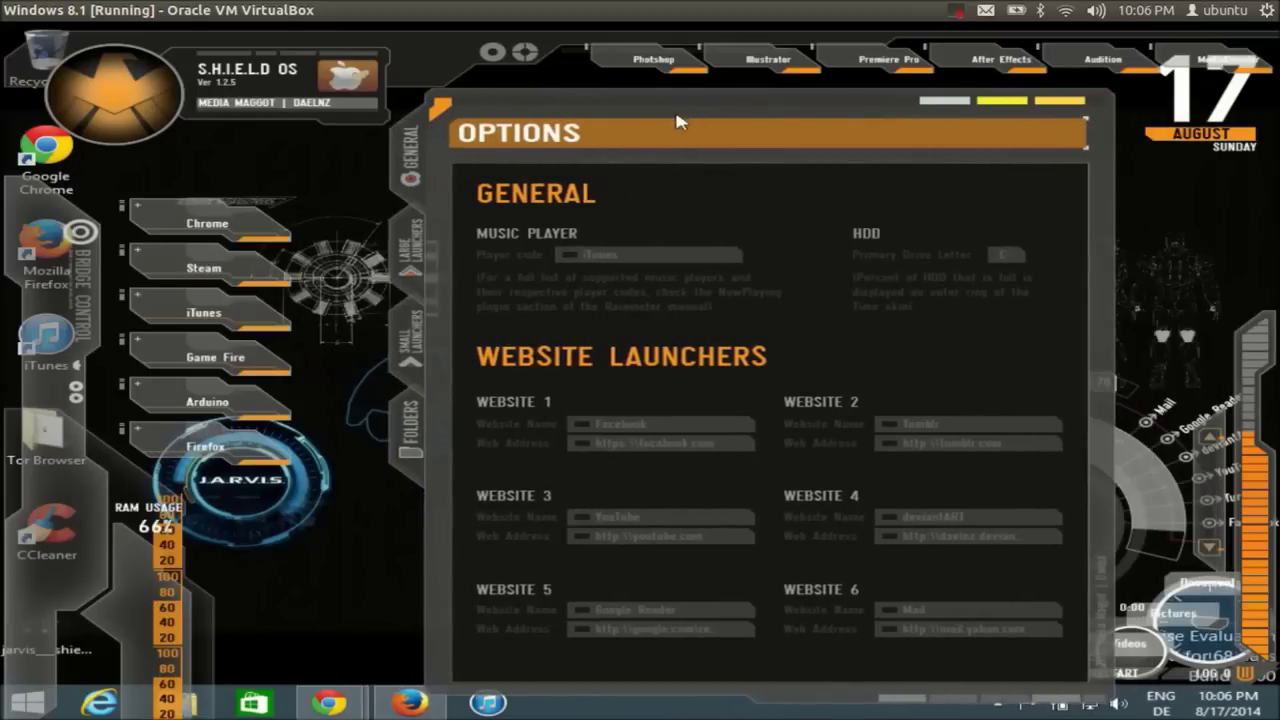
Unload the Avengers Options skin from the desktop.
right_click(753, 201)
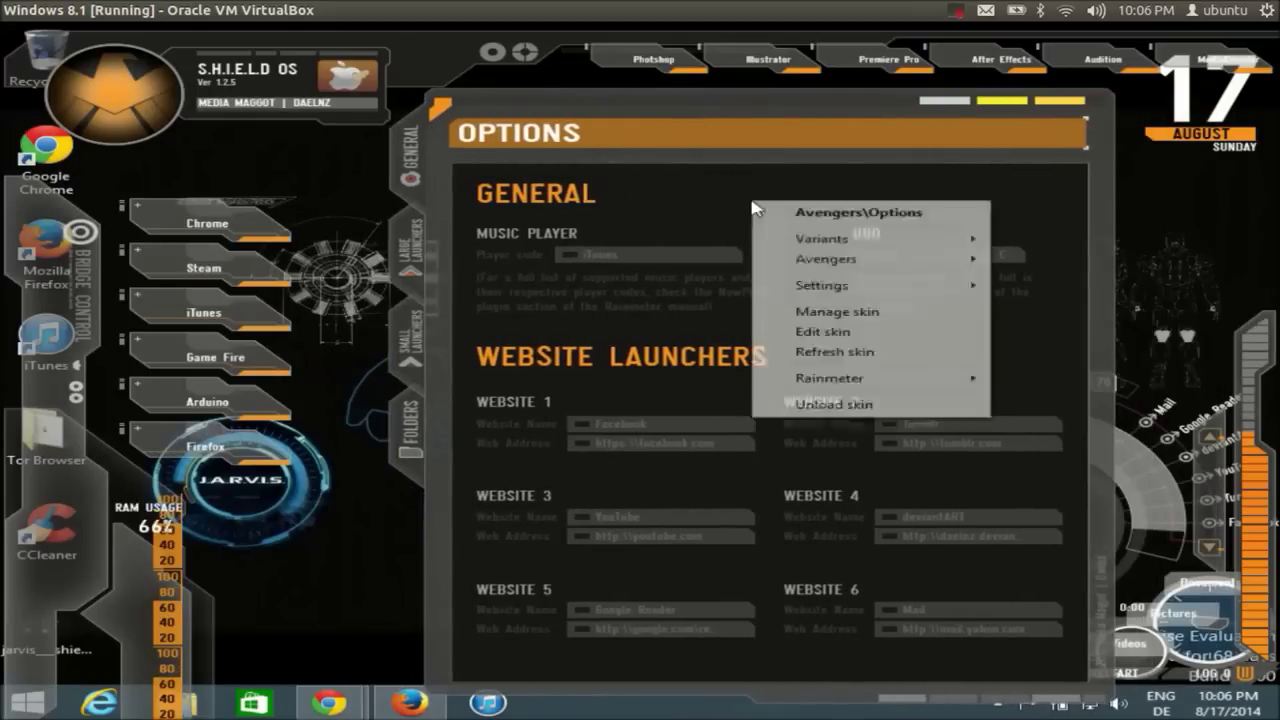
click(830, 408)
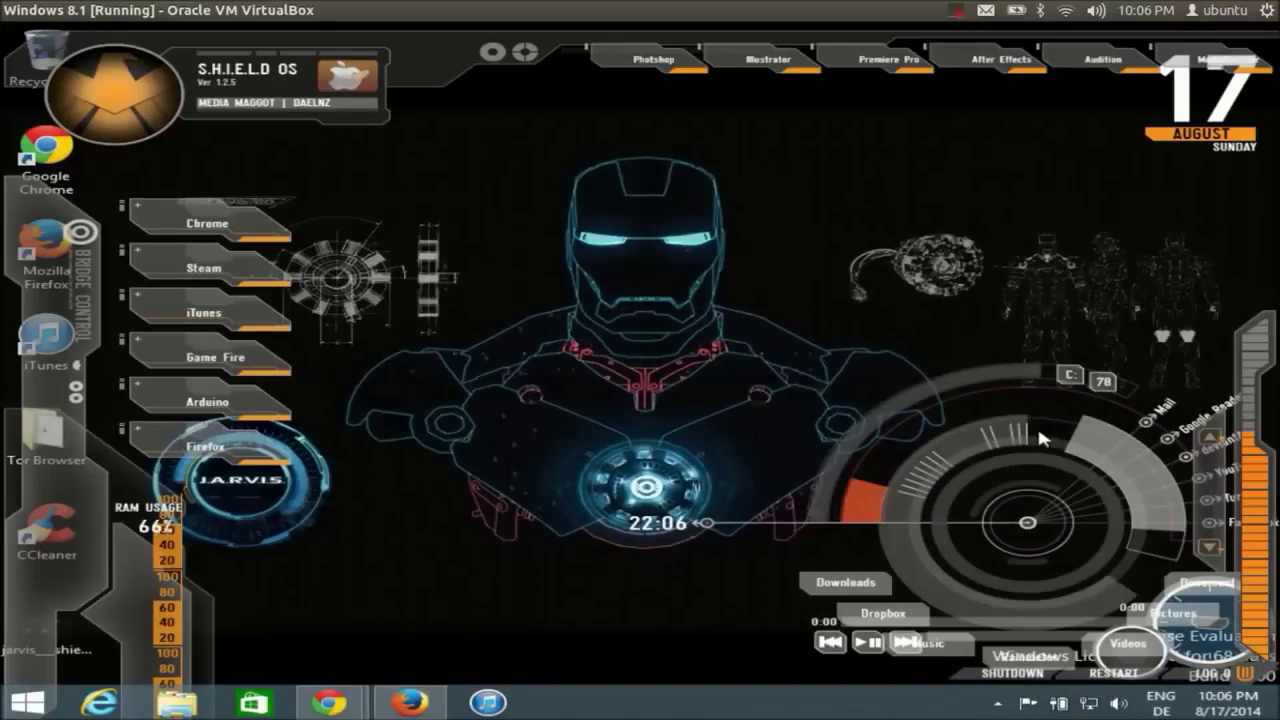
Reposition the Avengers skins: Time dial centred on the arc reactor, Volume bar further inward and higher, music player above the helmet beside the date.
drag(1020, 380, 636, 340)
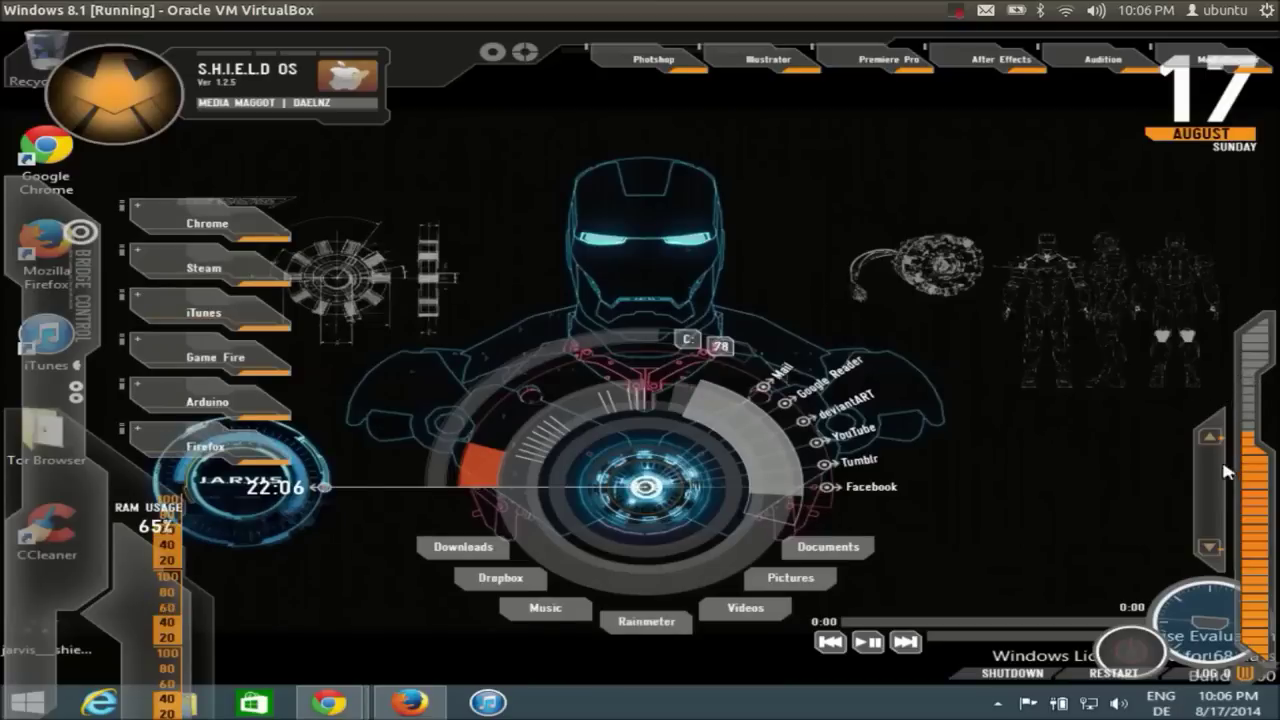
mouse_move(1199, 447)
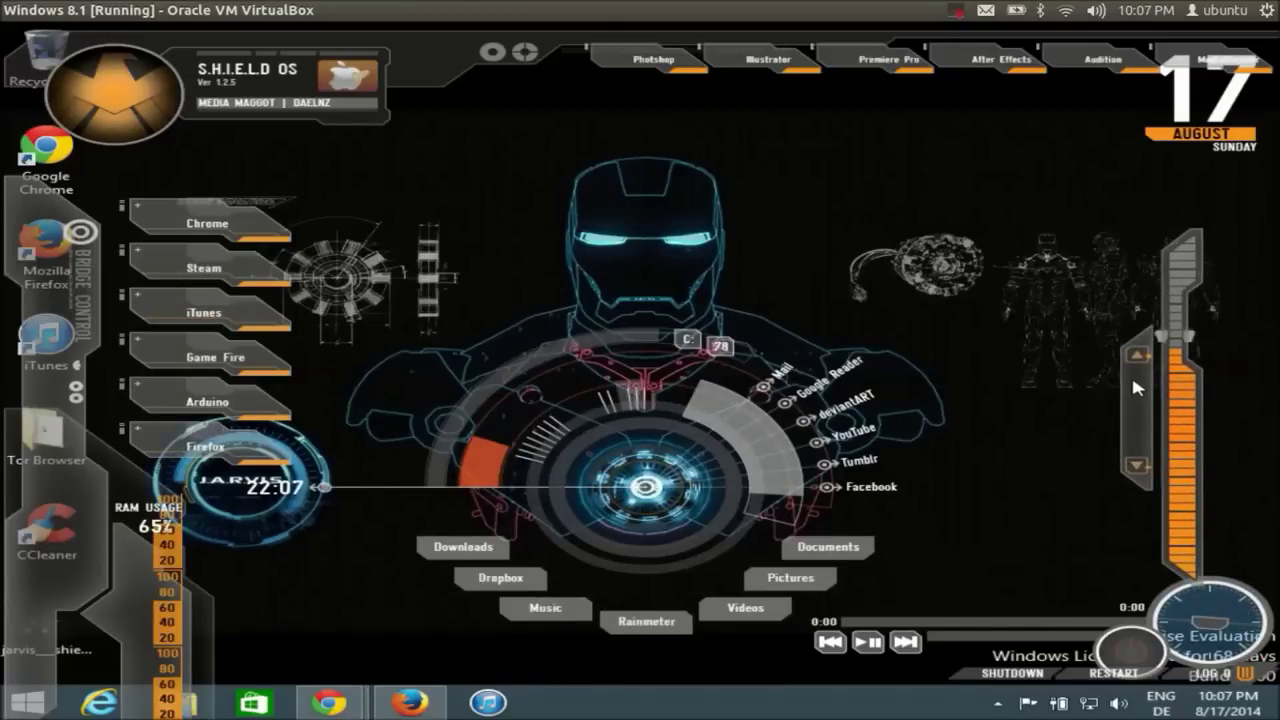
drag(1197, 617, 1037, 93)
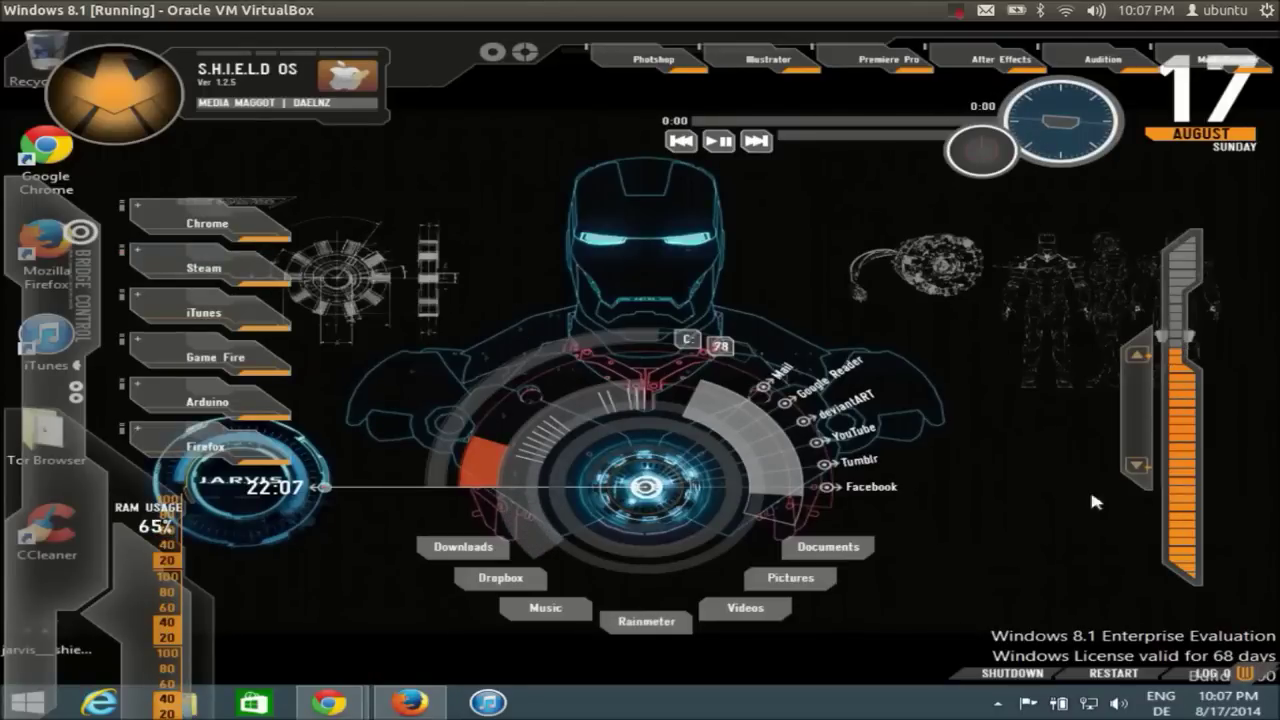
Lock the Avengers Time skin in place by disabling its Draggable setting, and test the lock by trying to move the dial.
right_click(646, 410)
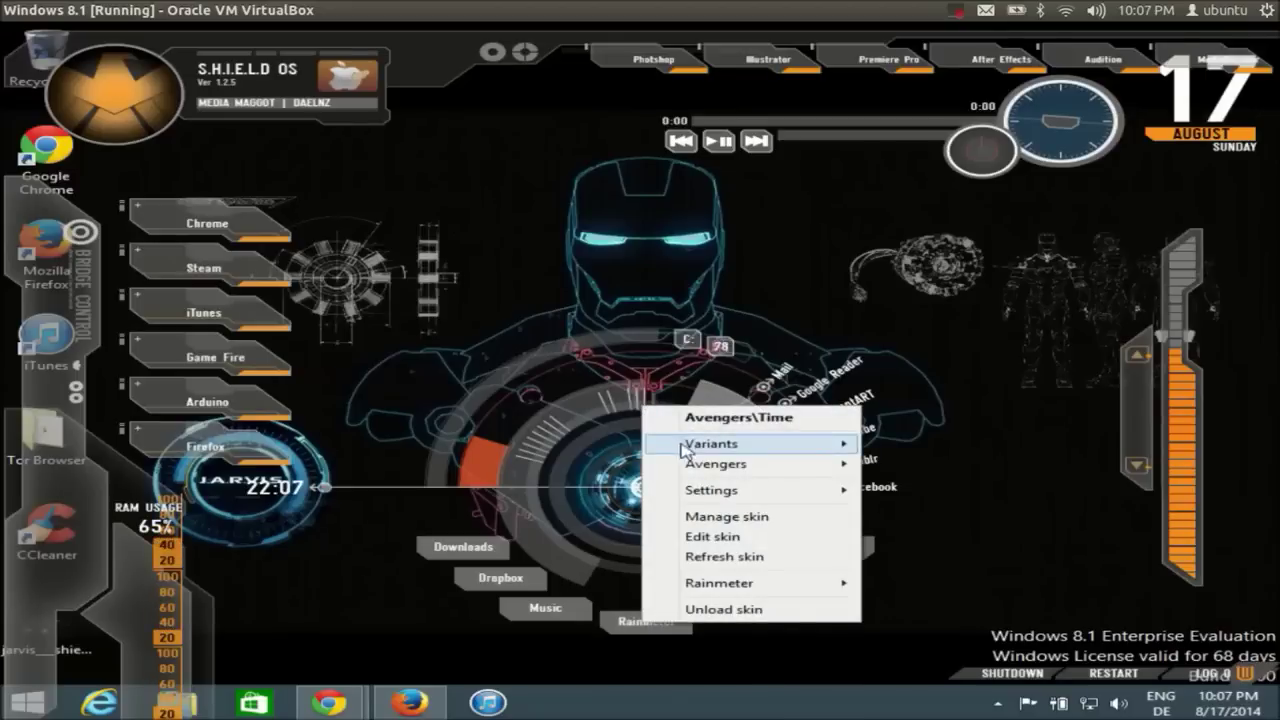
mouse_move(760, 492)
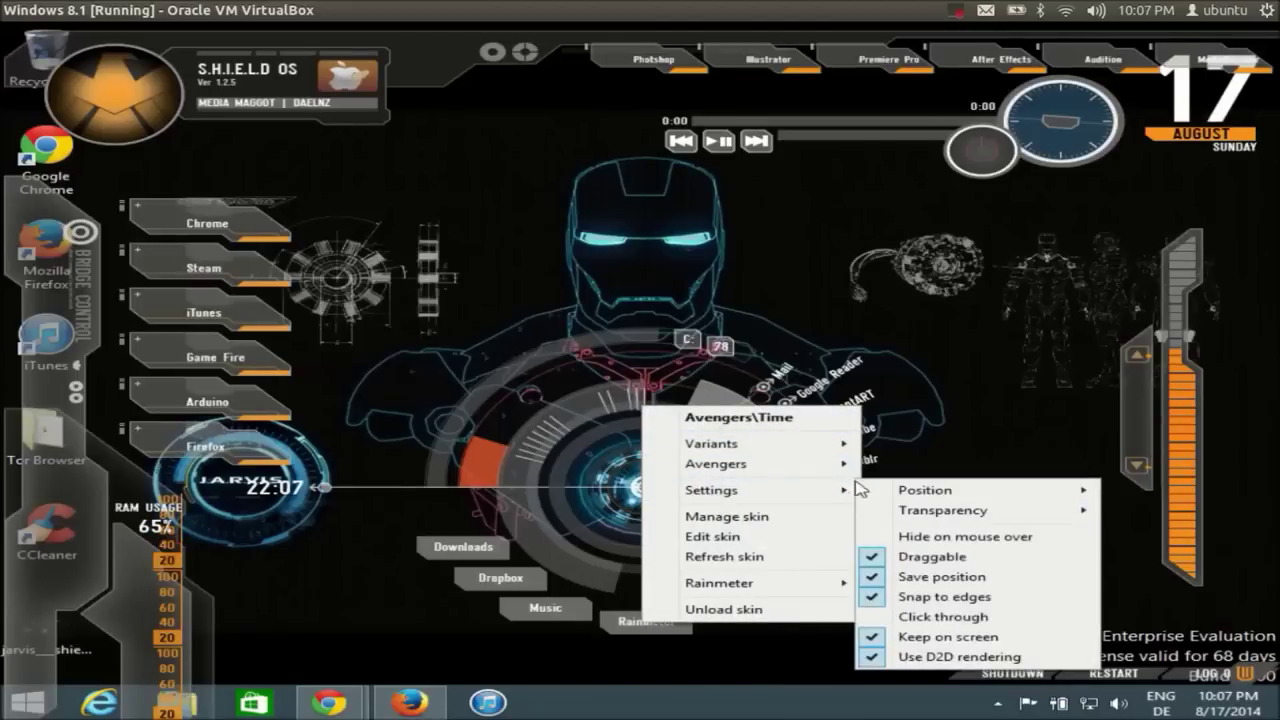
click(903, 558)
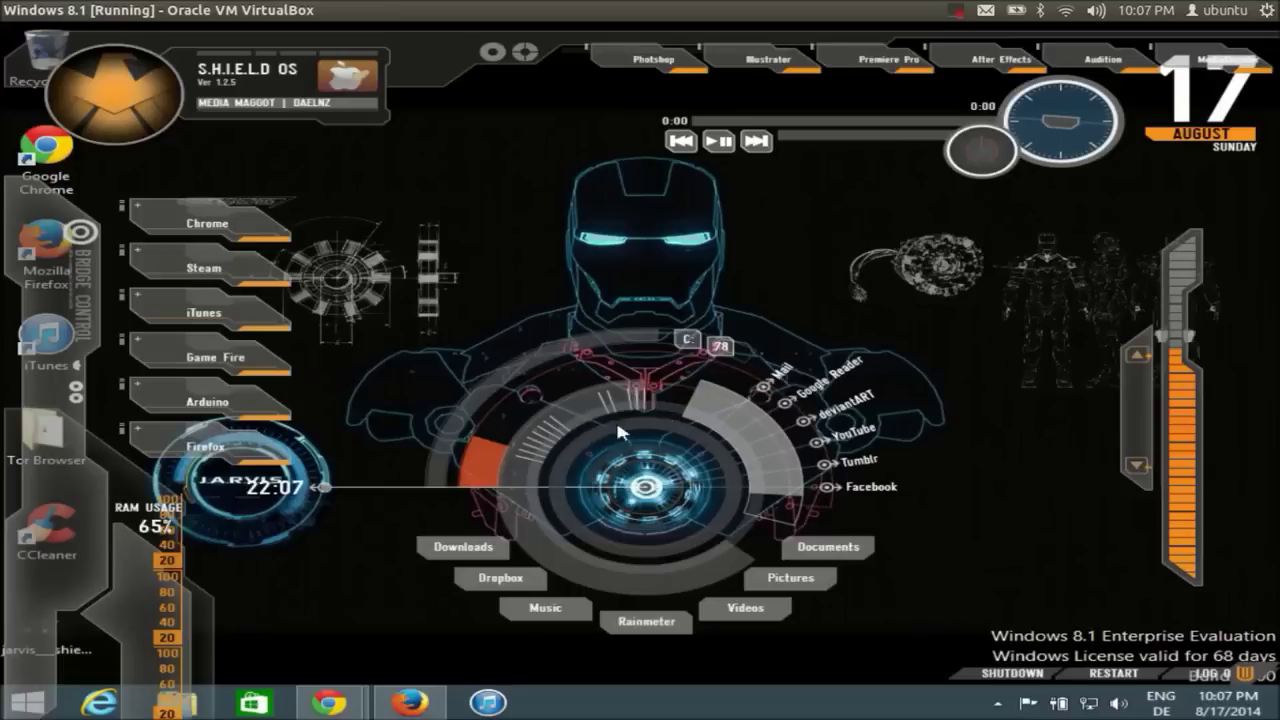
drag(488, 442, 826, 303)
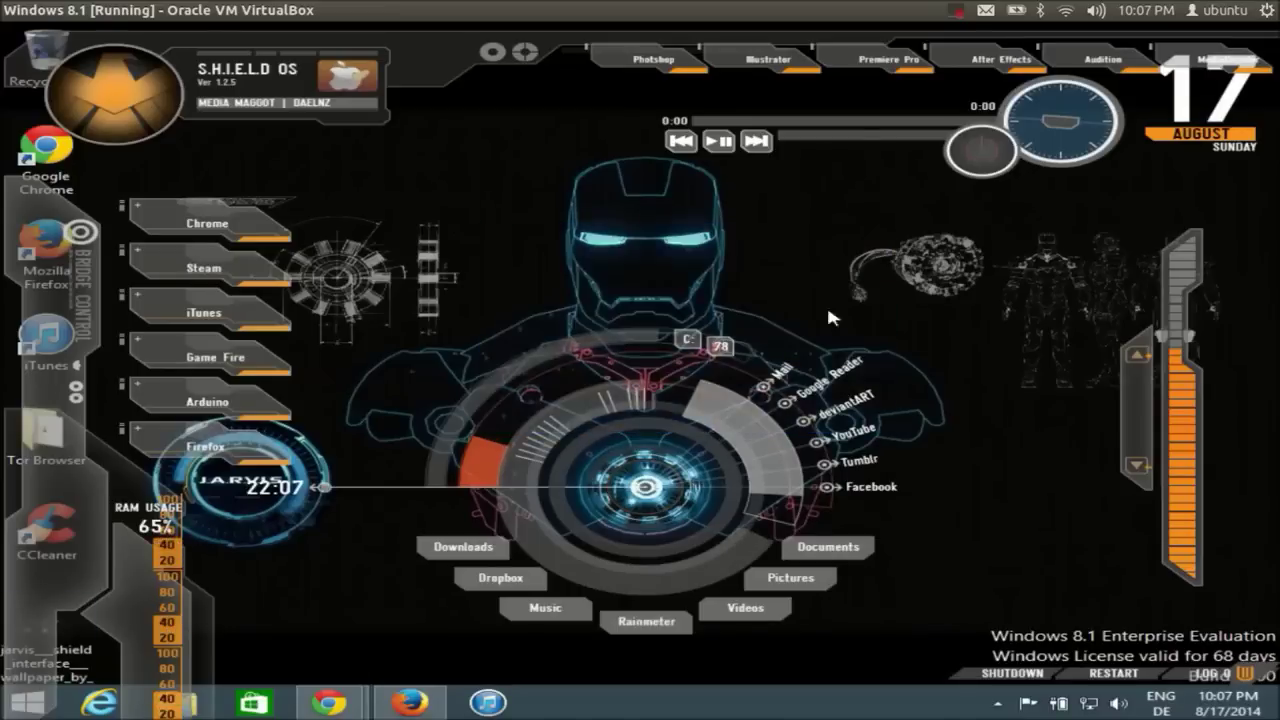
drag(680, 422, 484, 271)
drag(672, 456, 880, 316)
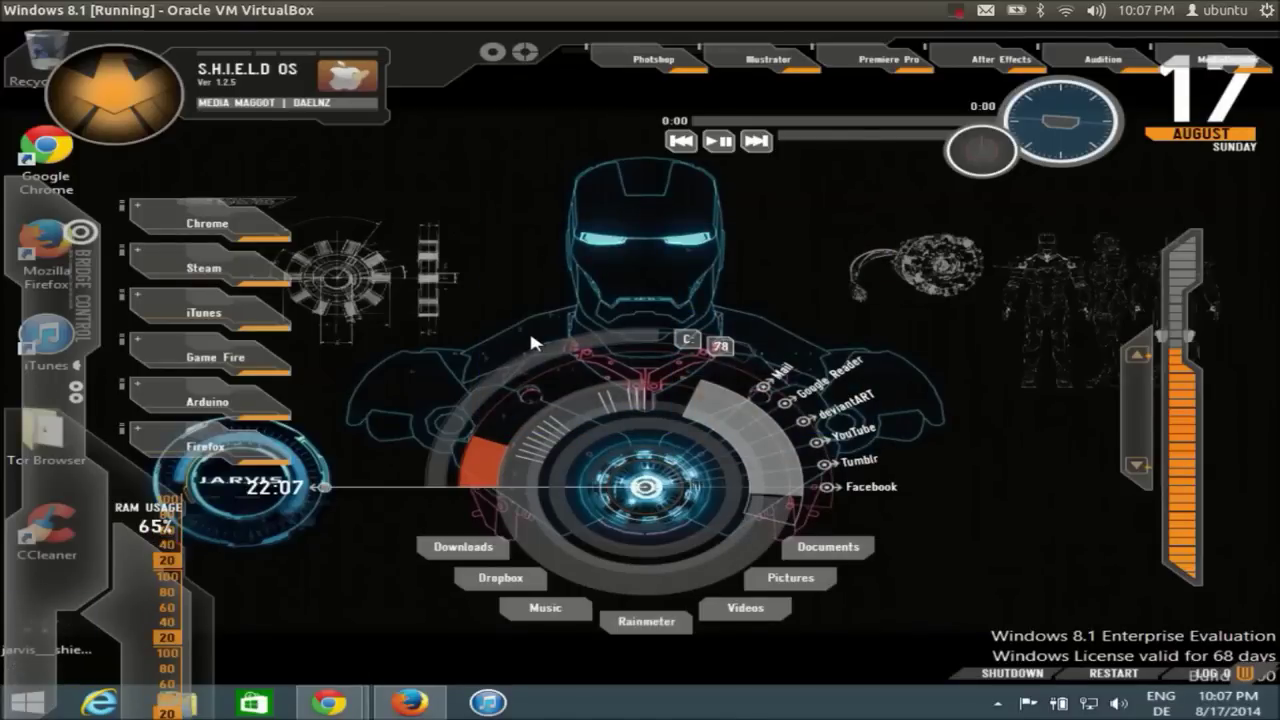
Lock the Avengers Volume skin in place by disabling its Draggable setting.
right_click(1177, 437)
mouse_move(1160, 530)
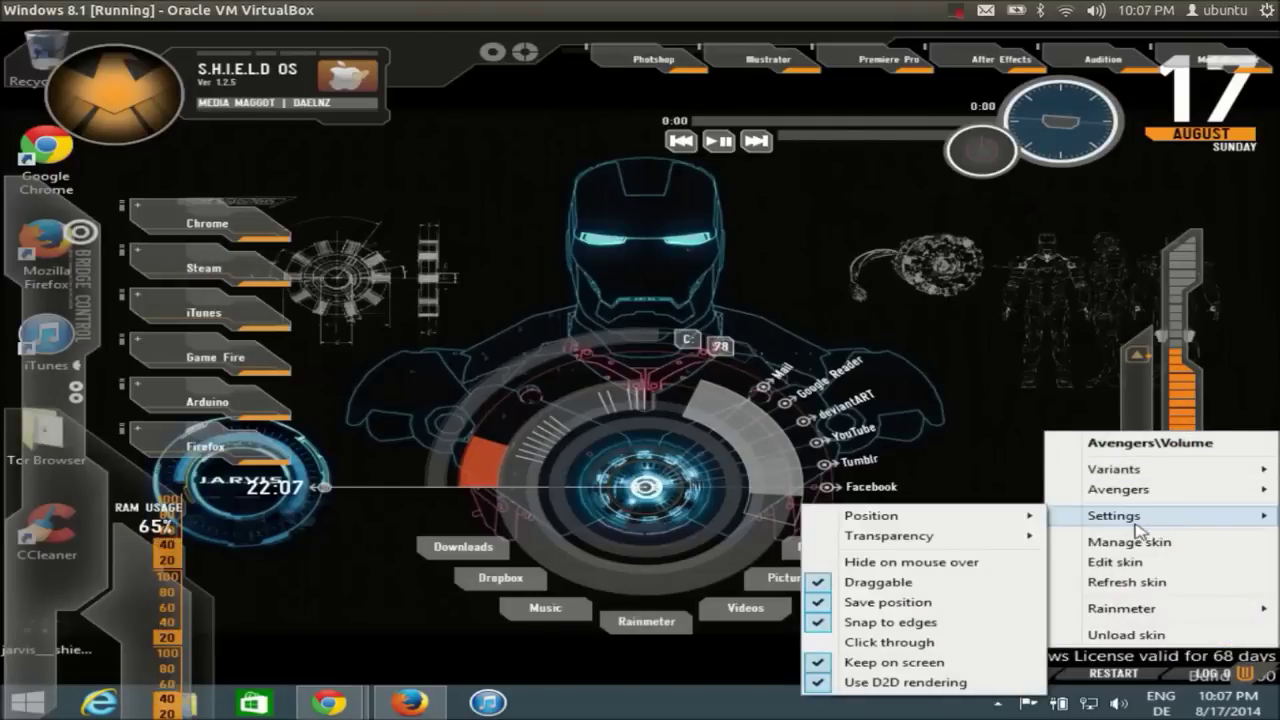
click(905, 581)
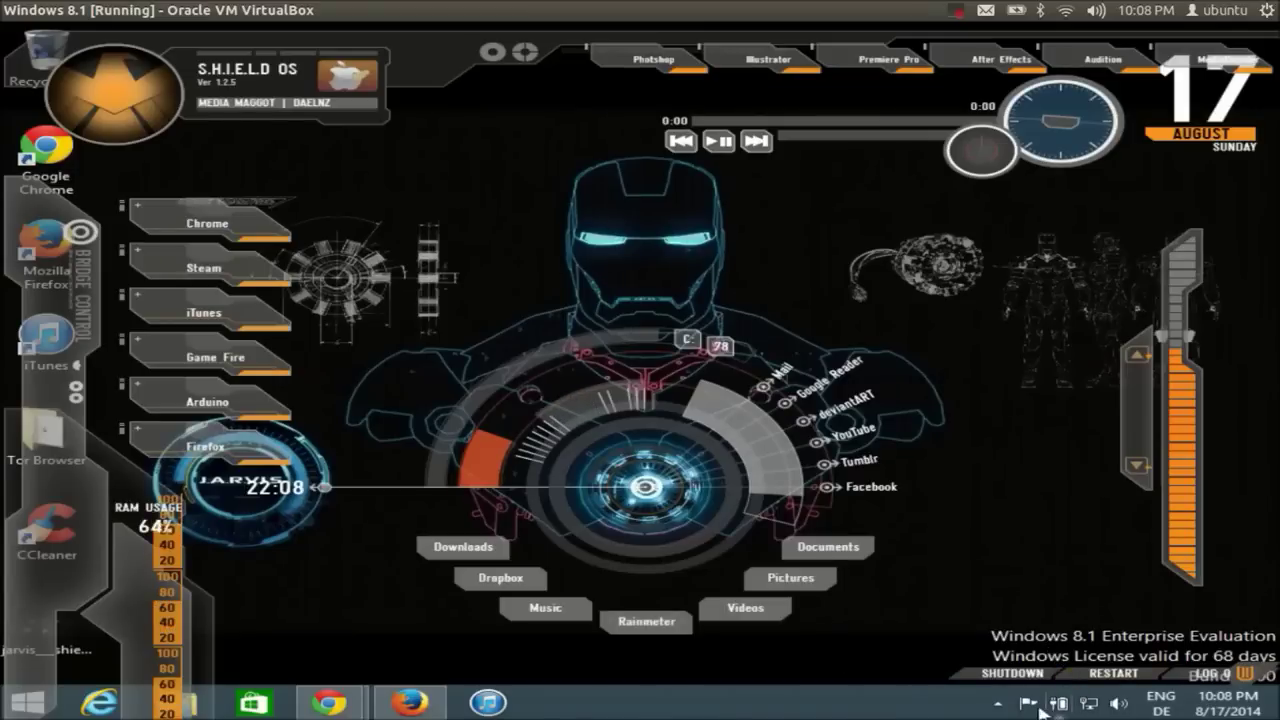
Load the Border 1366x768.ini skin from the Avengers Border folder in the Rainmeter manager.
click(997, 703)
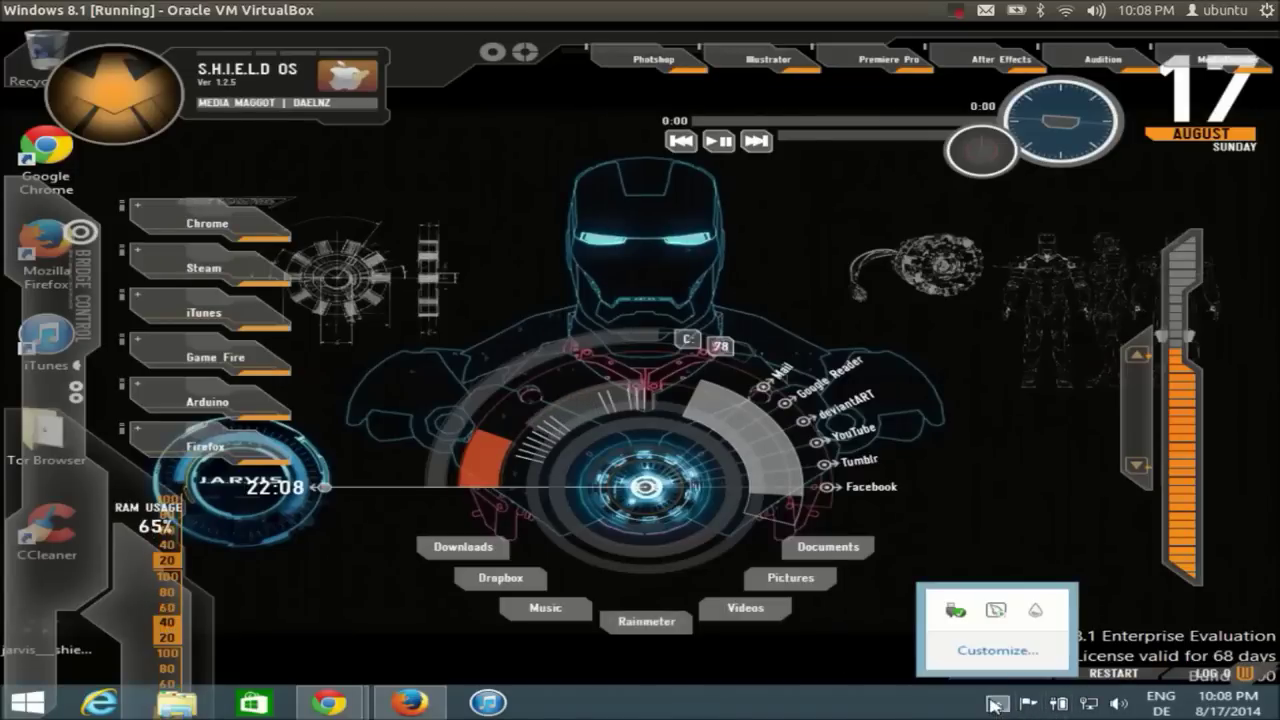
click(1037, 611)
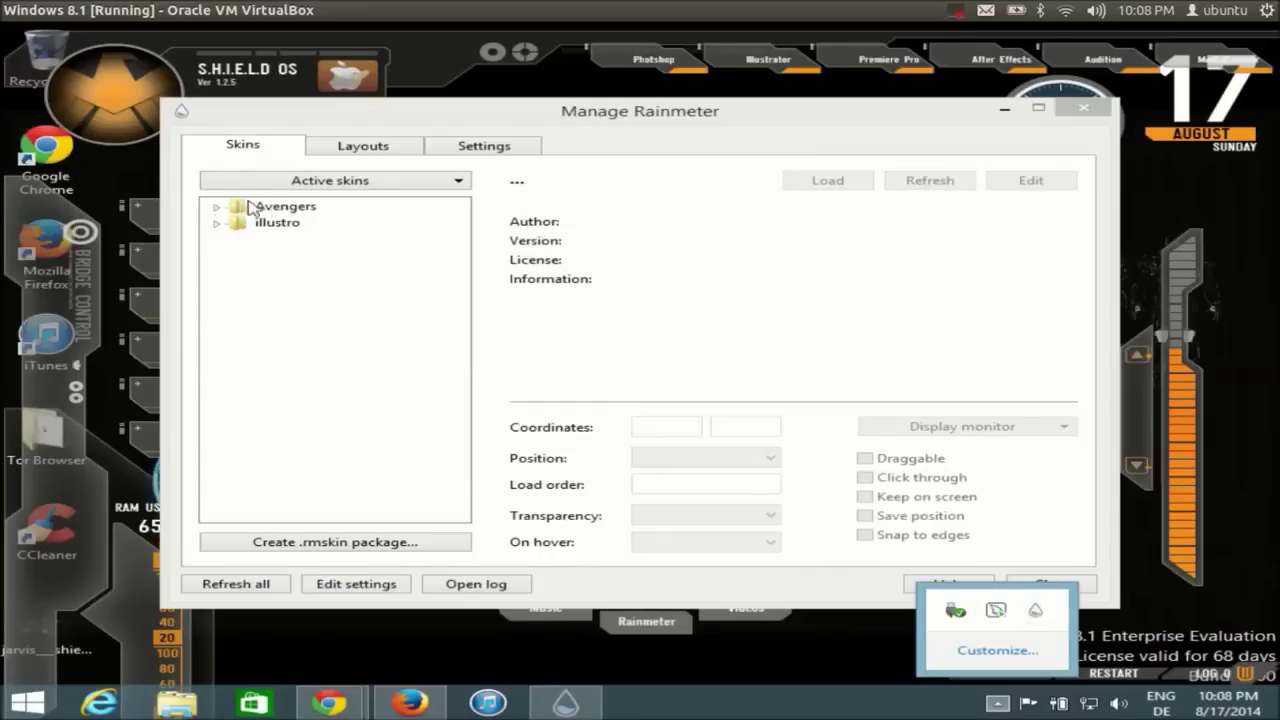
click(278, 208)
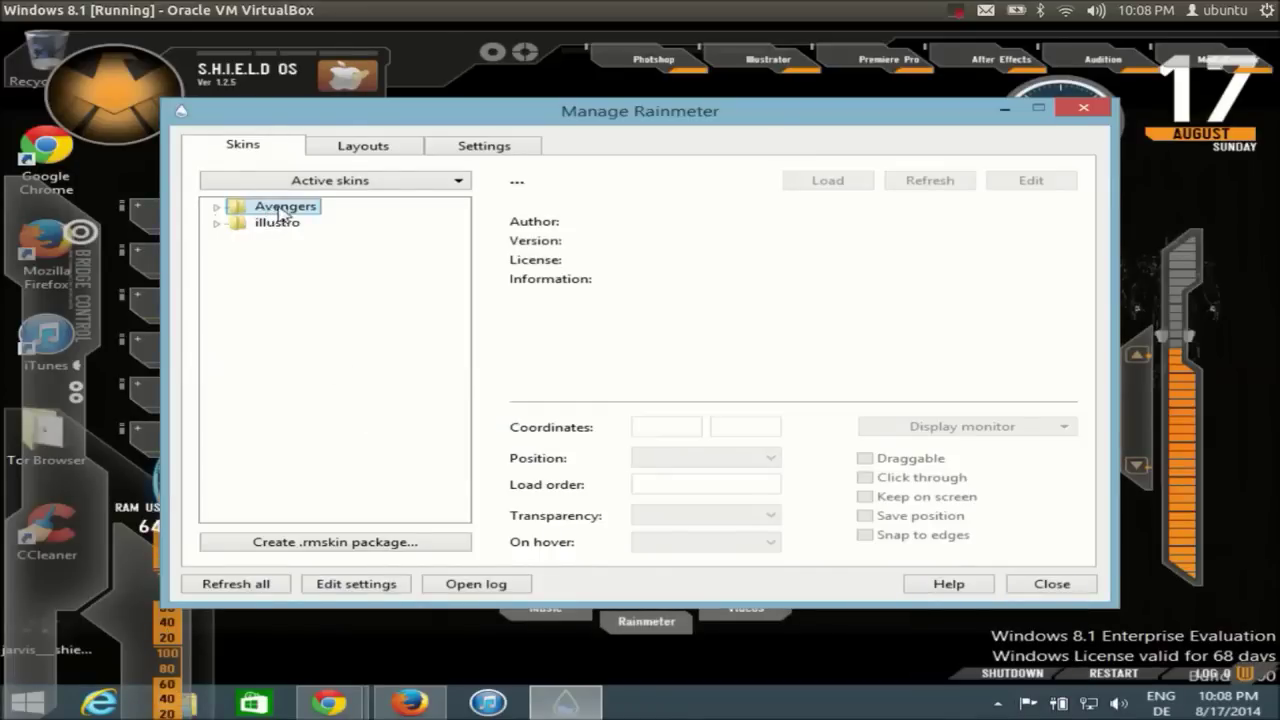
click(216, 207)
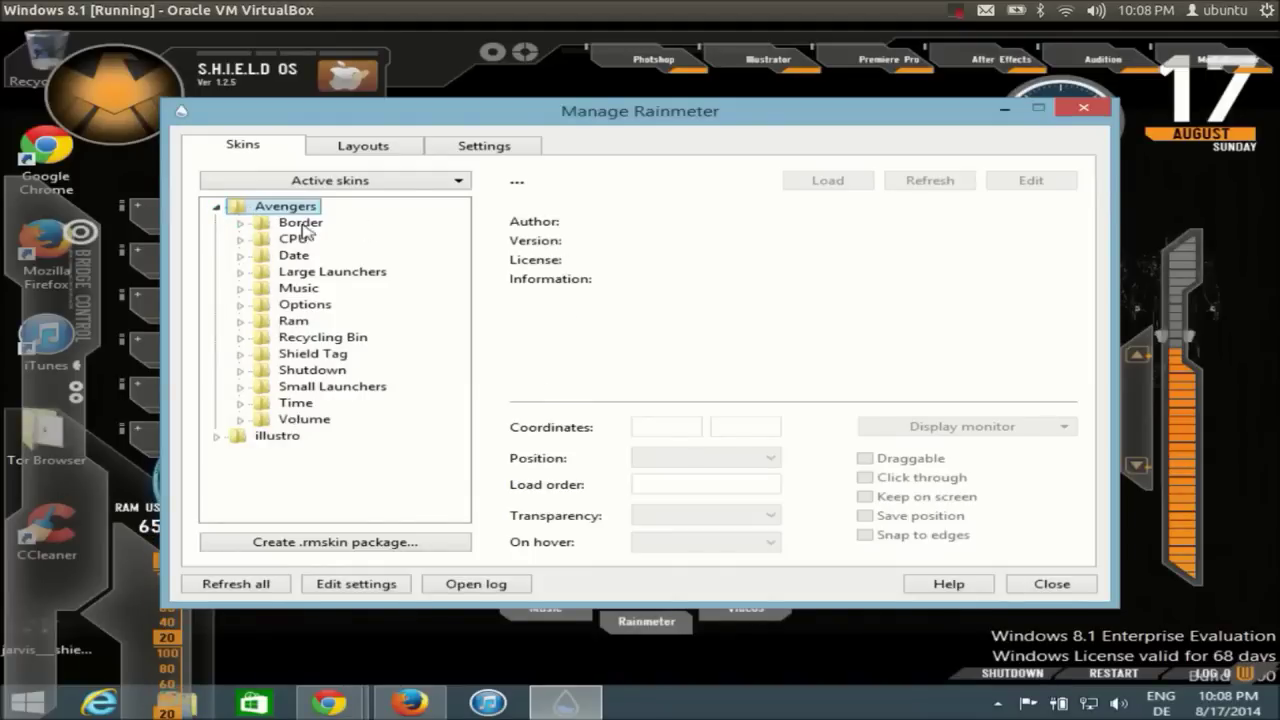
click(240, 223)
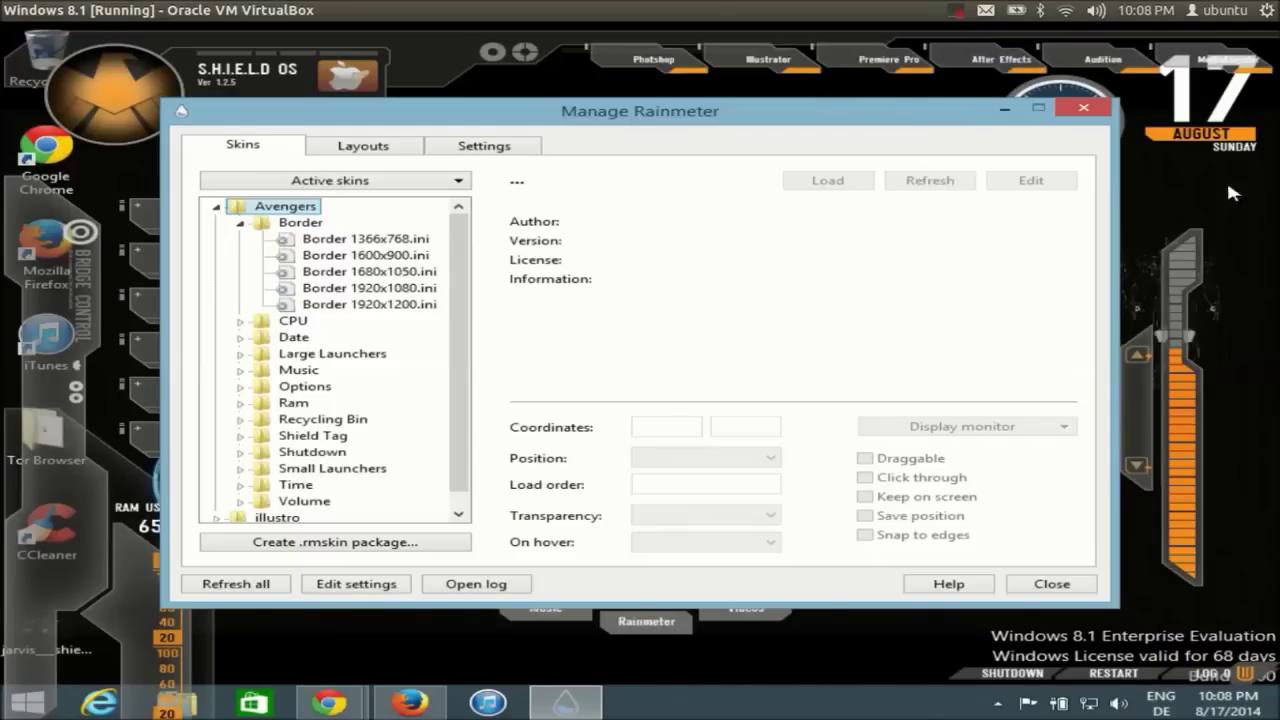
click(362, 242)
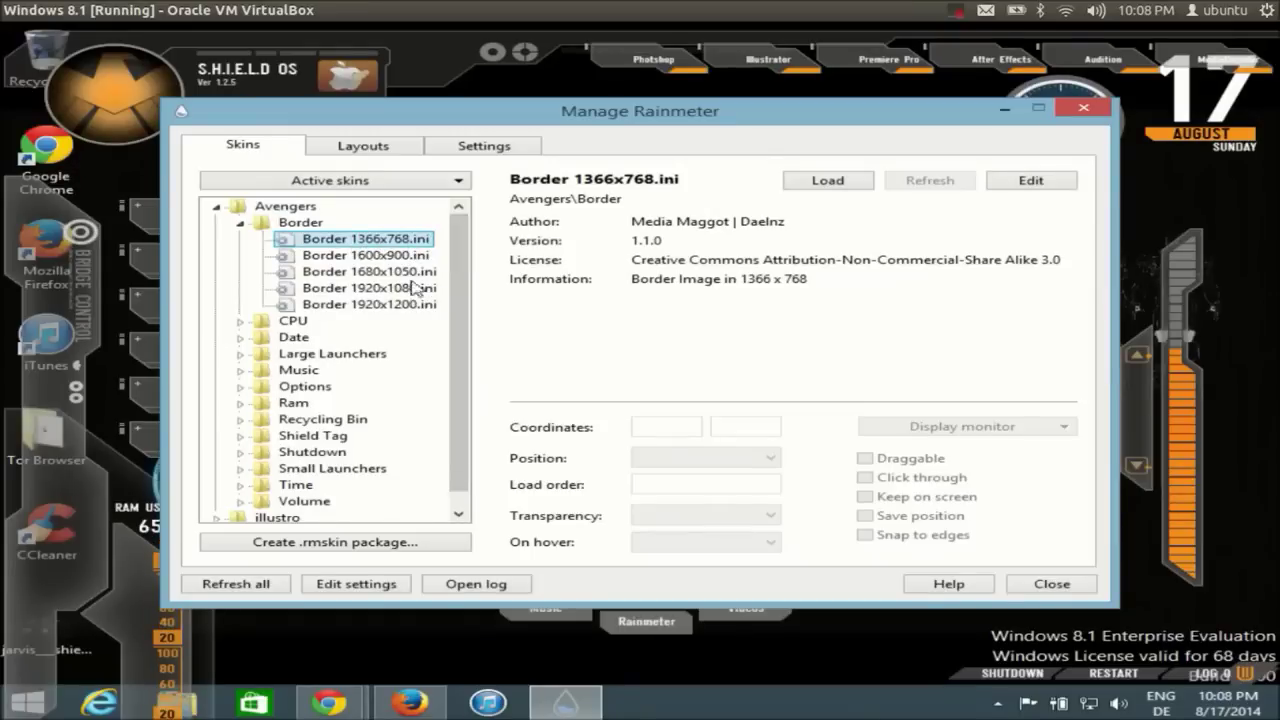
click(832, 182)
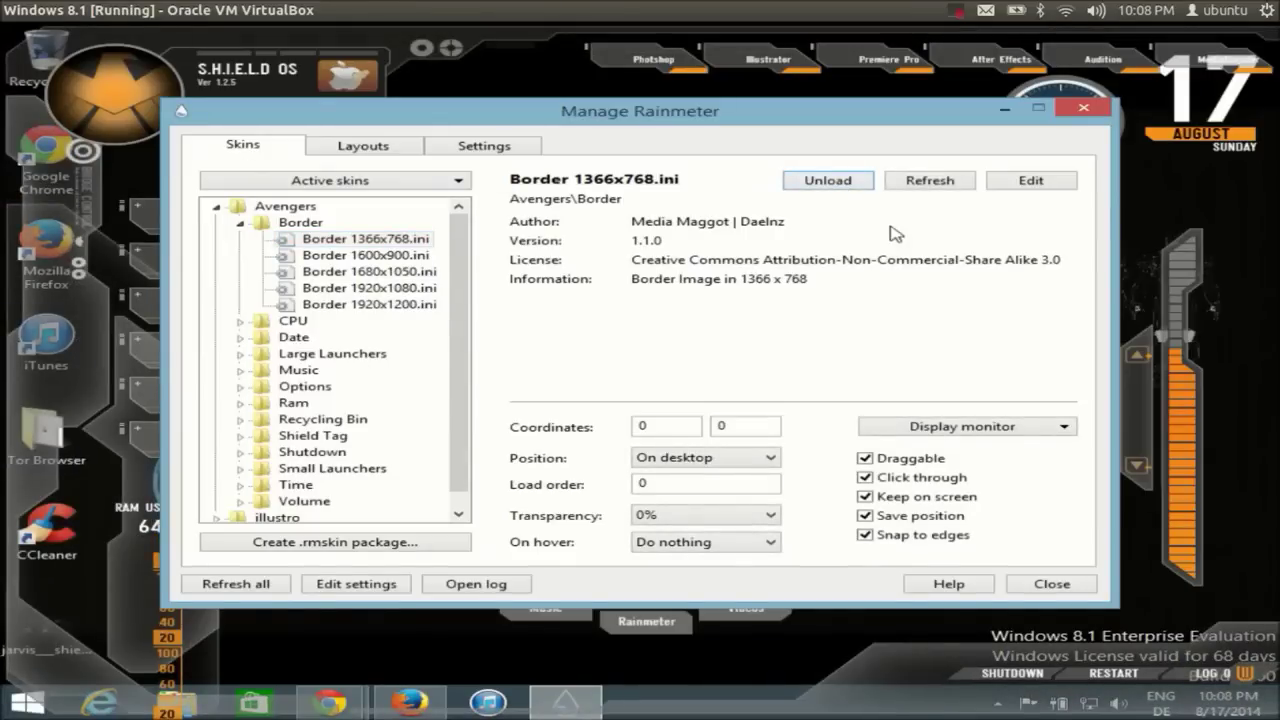
Unload the Border 1366x768.ini skin, check the desktop without the border, and close the Rainmeter manager.
click(830, 182)
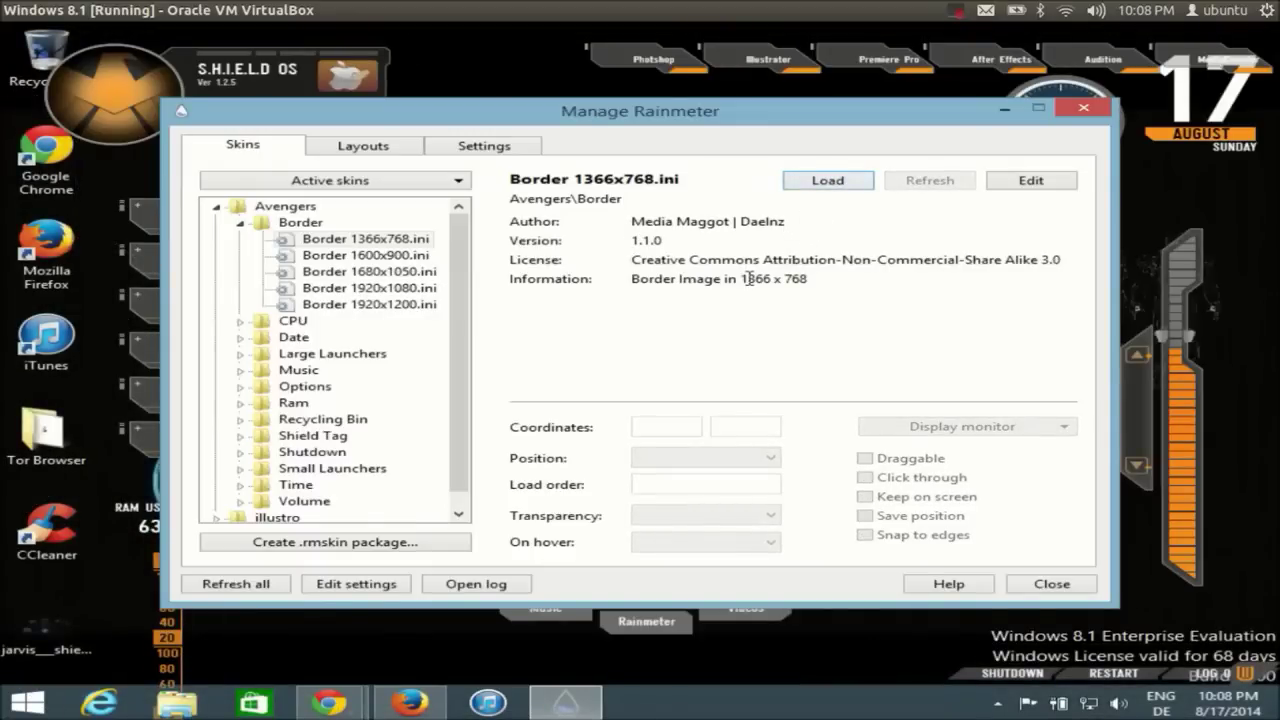
click(1004, 108)
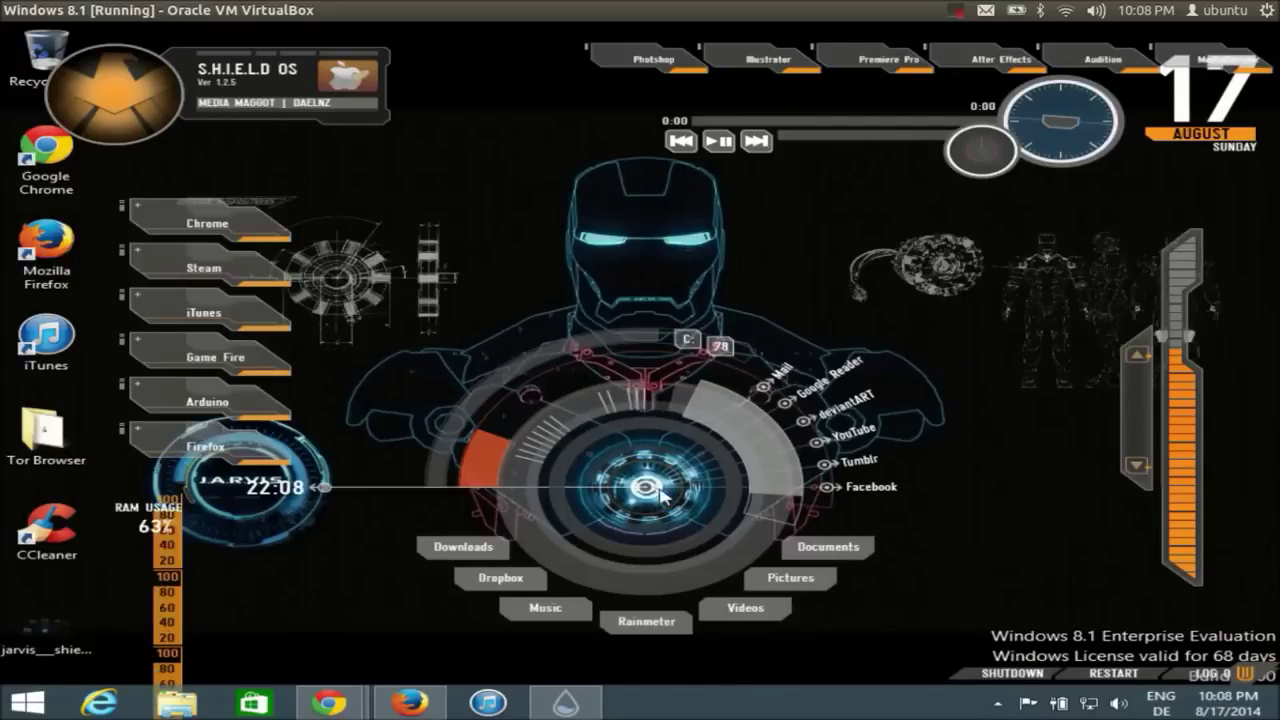
click(563, 706)
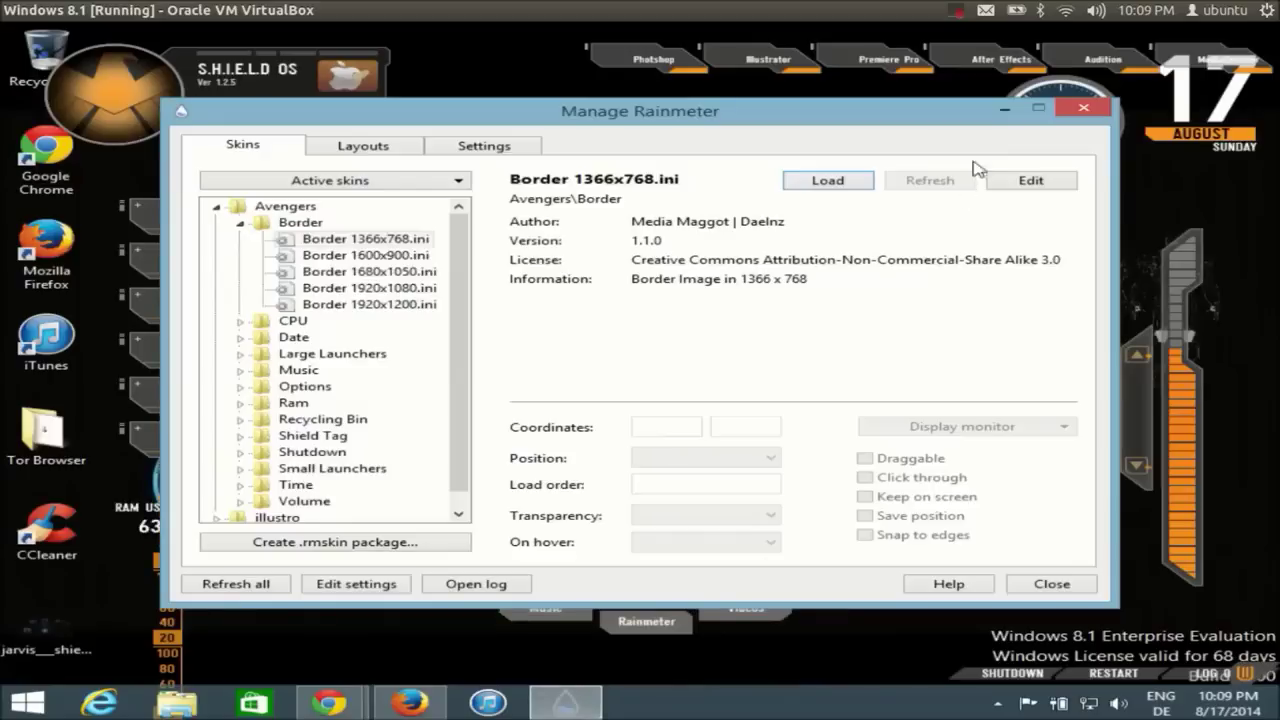
click(1005, 113)
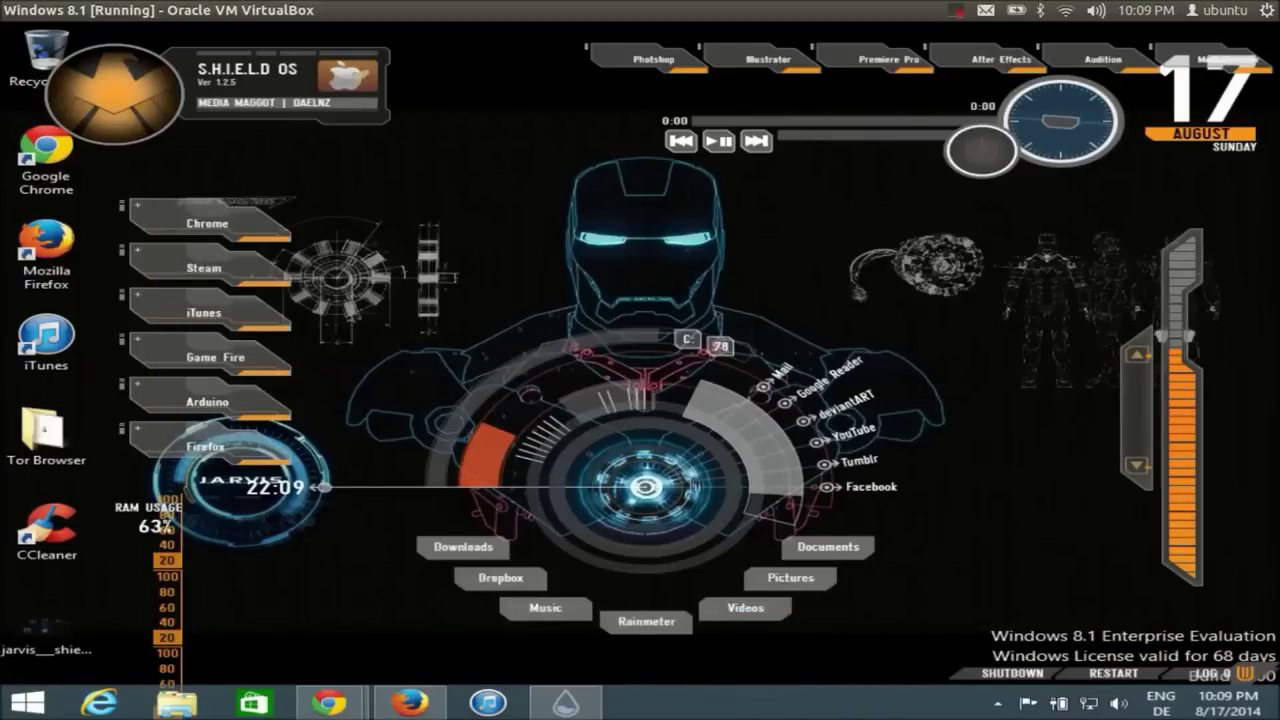
click(570, 705)
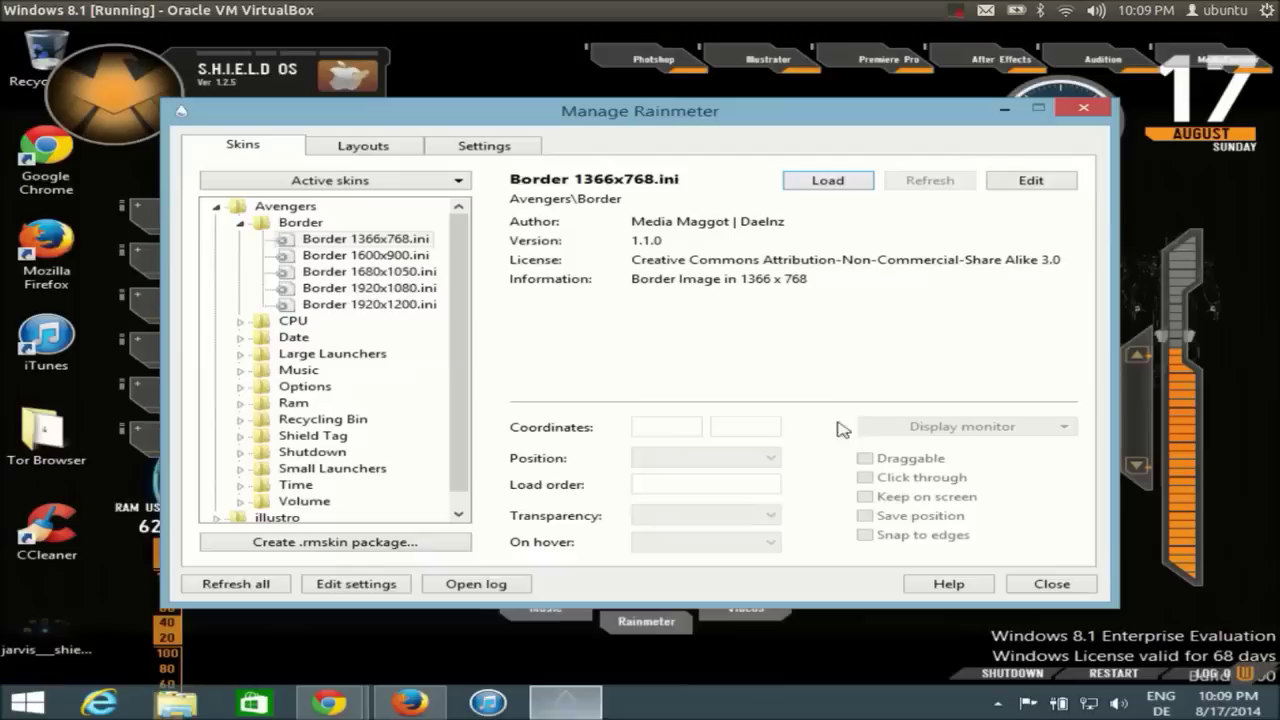
click(1088, 116)
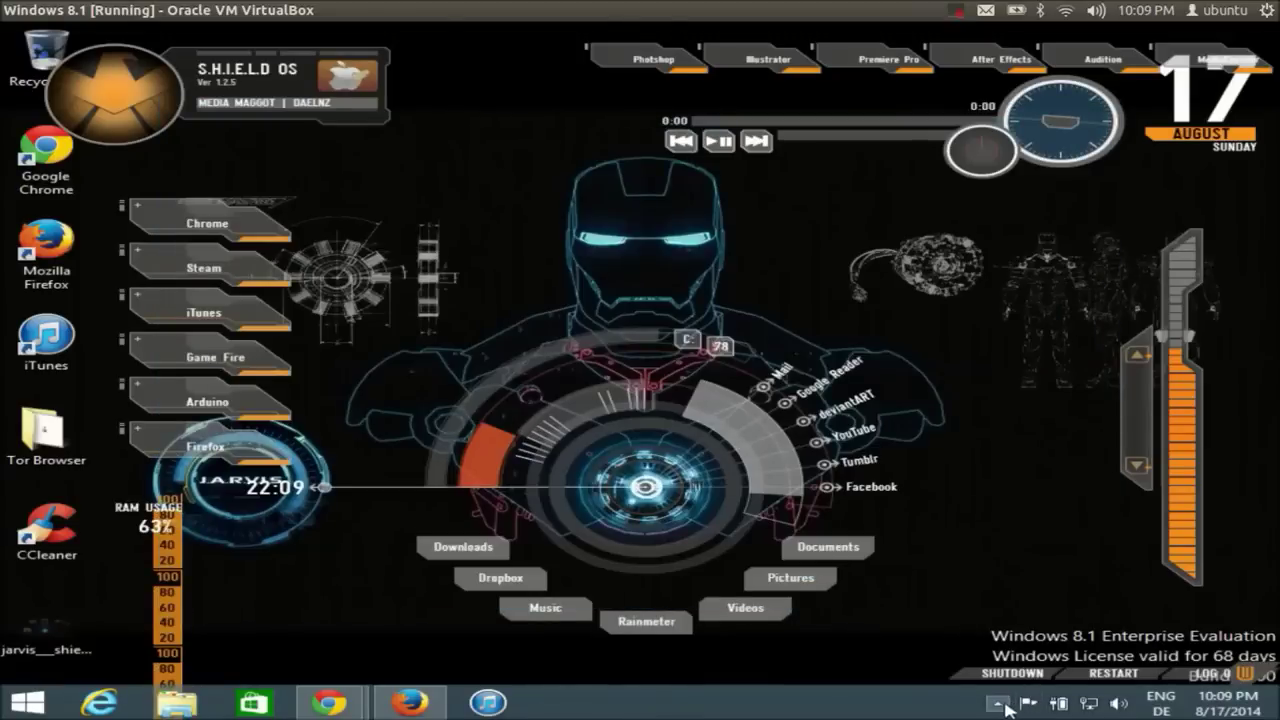
Exit Rainmeter to remove all the Avengers skins from the desktop.
click(1000, 704)
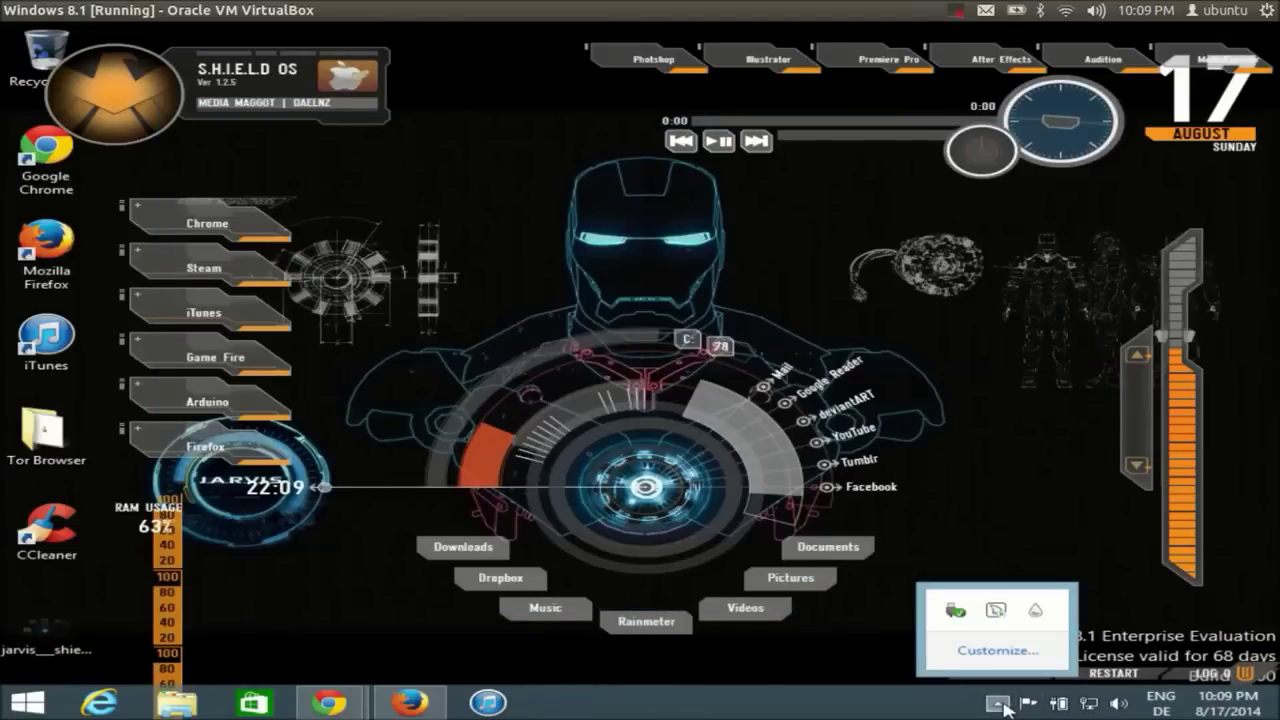
right_click(1040, 614)
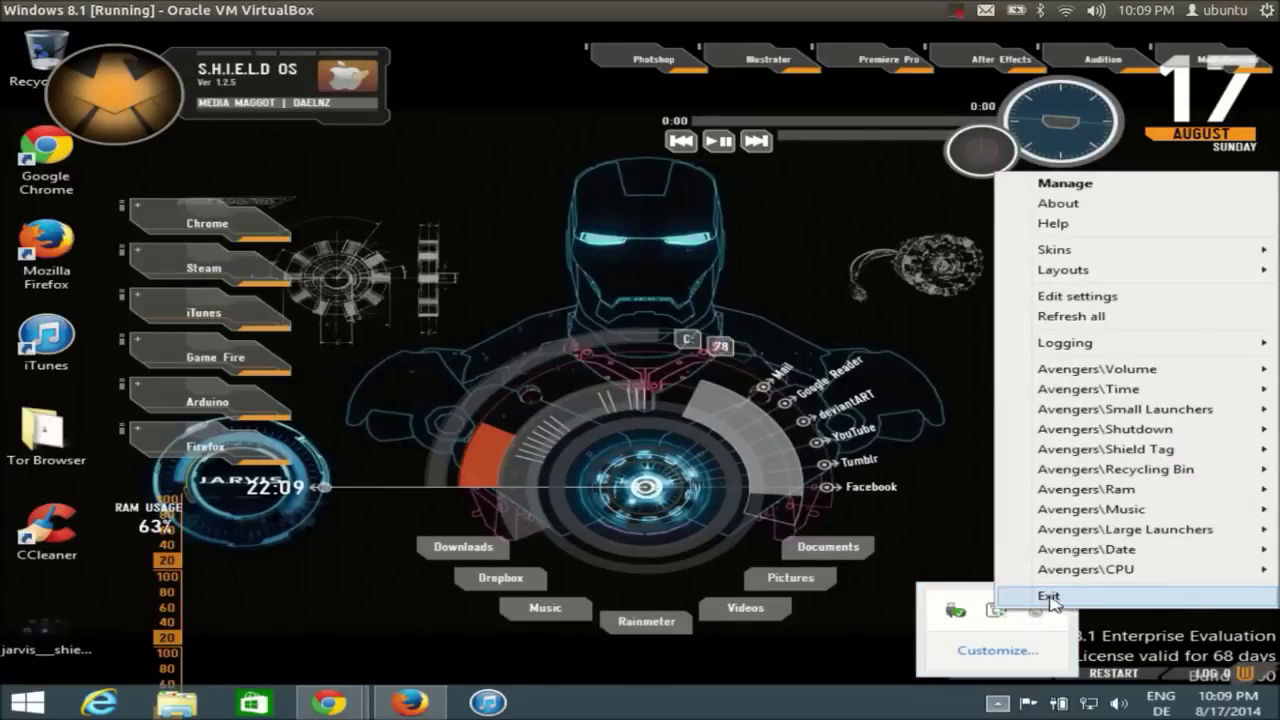
click(1050, 598)
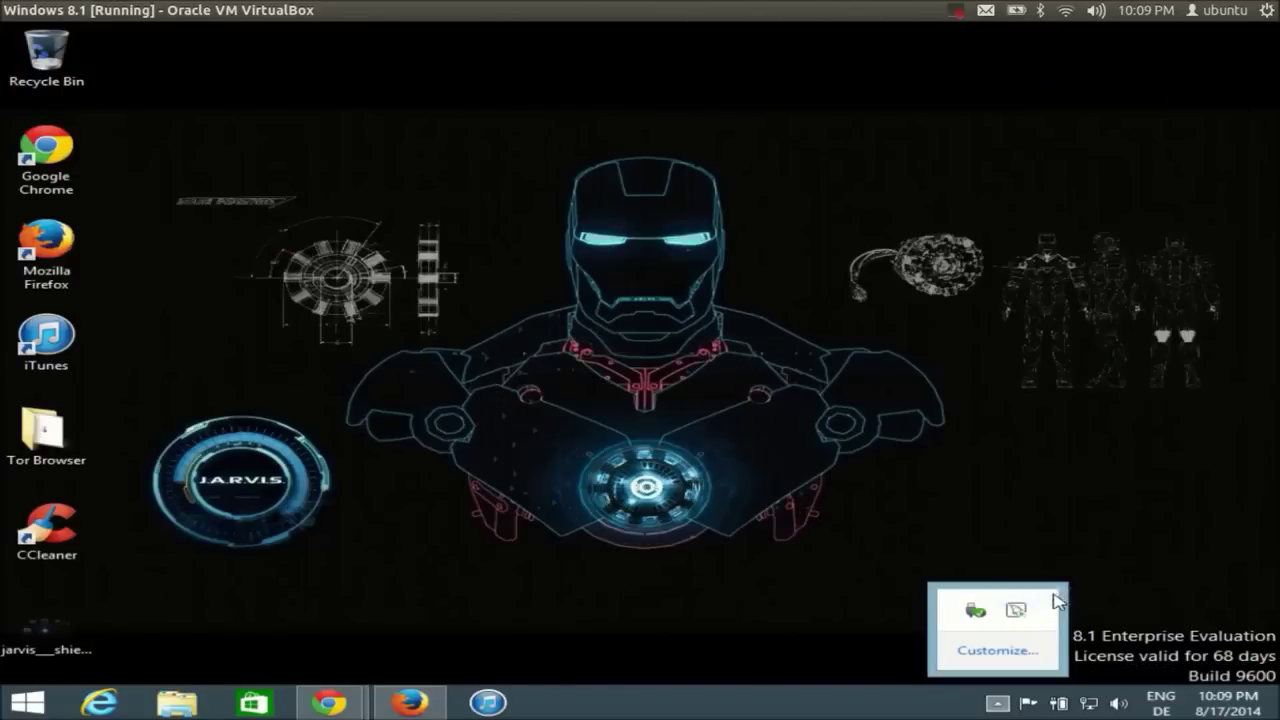
click(755, 243)
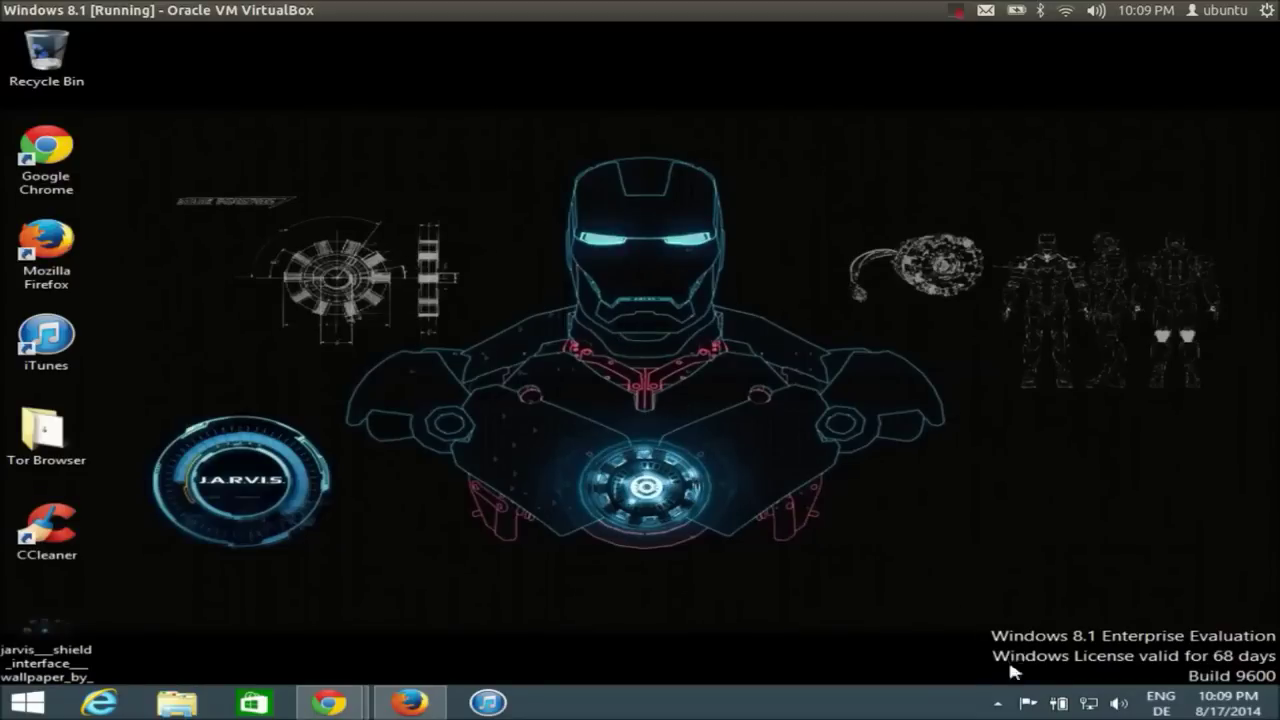
click(998, 703)
click(785, 714)
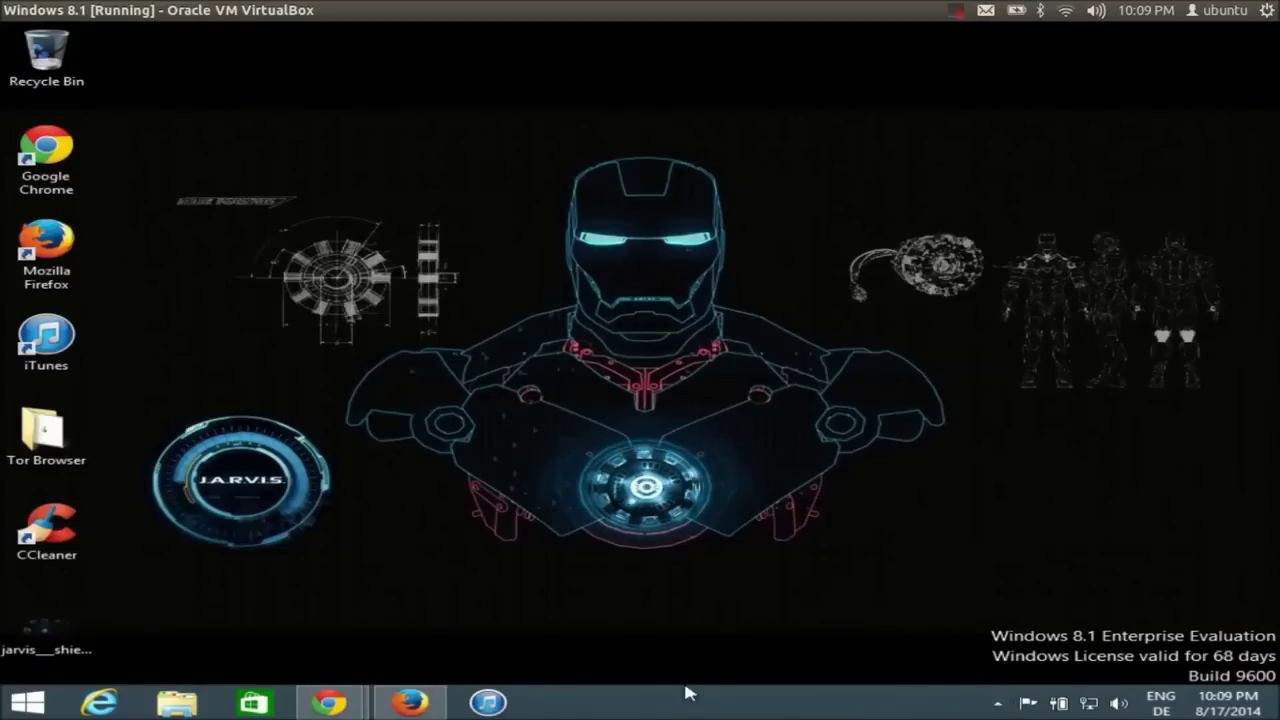
Relaunch Rainmeter to restore the Avengers skins on the desktop, and exit it again.
click(27, 703)
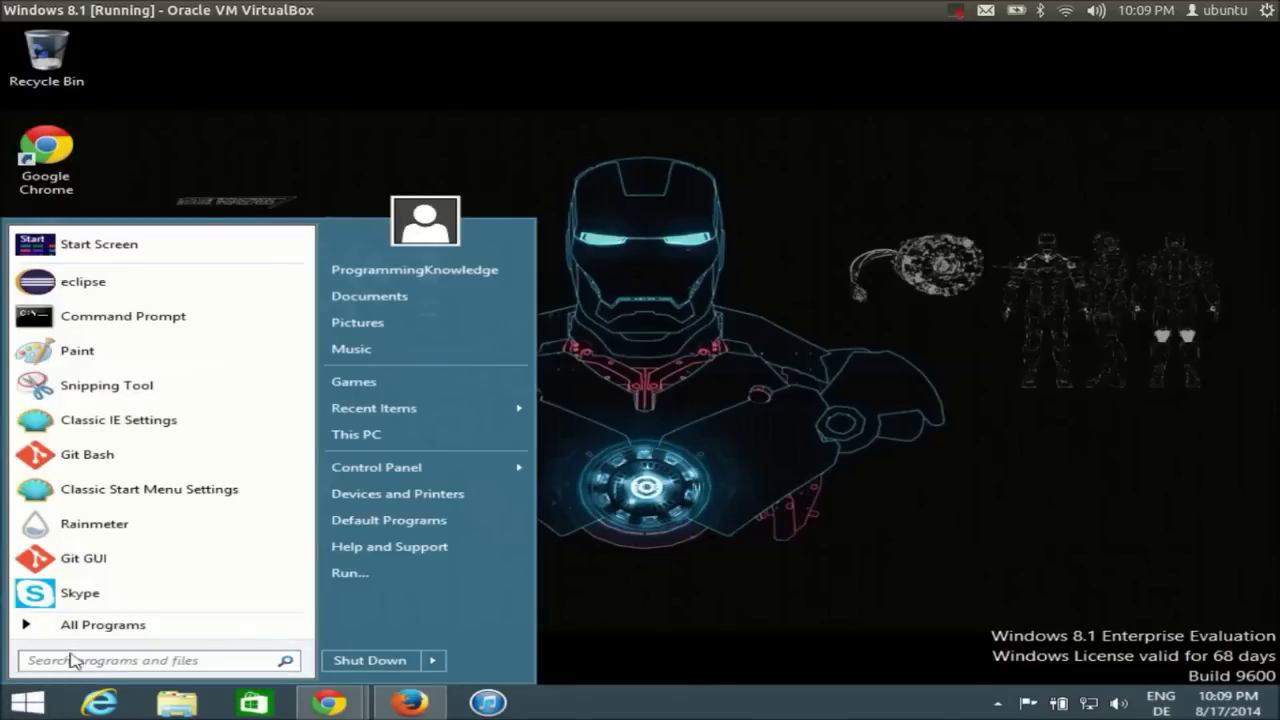
click(105, 525)
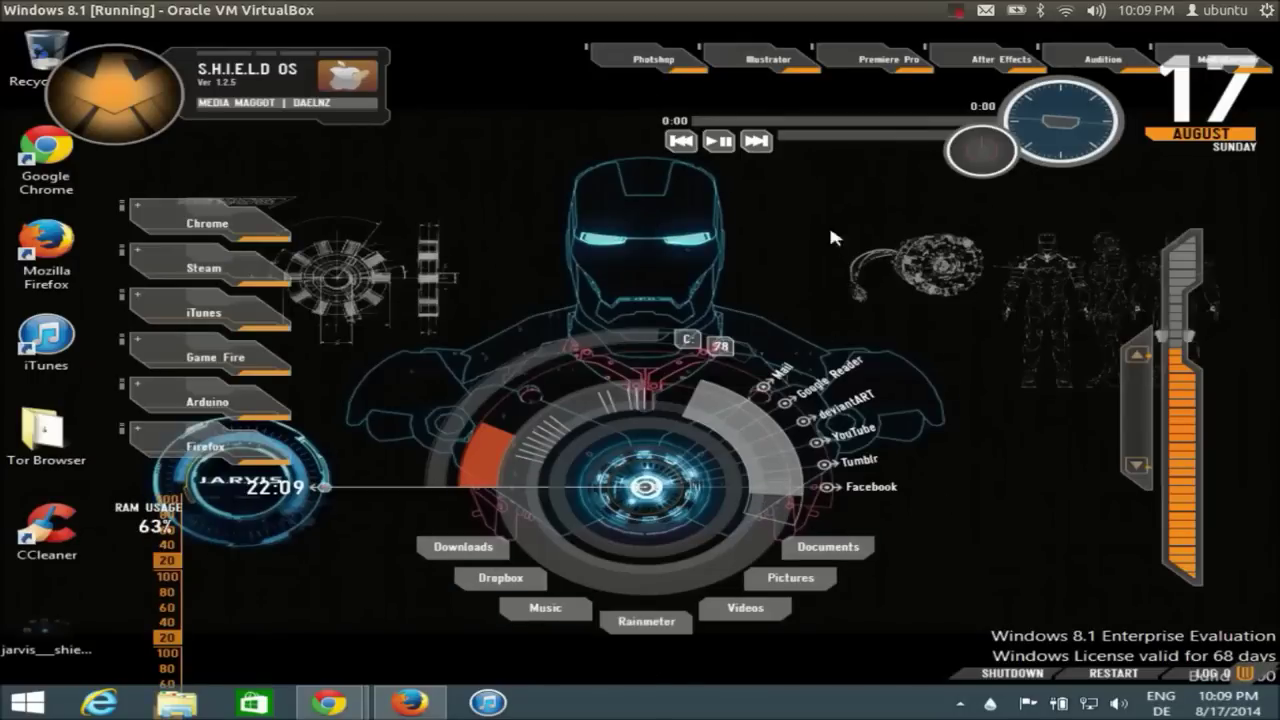
right_click(990, 701)
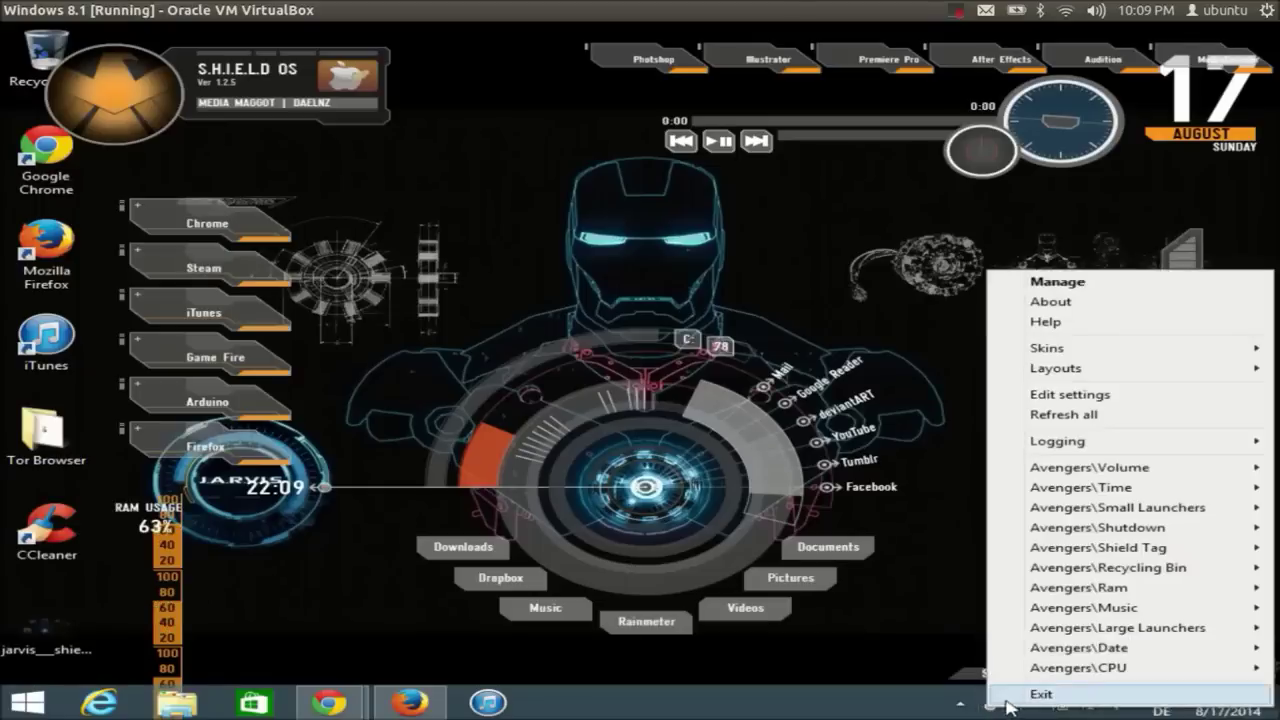
click(1040, 693)
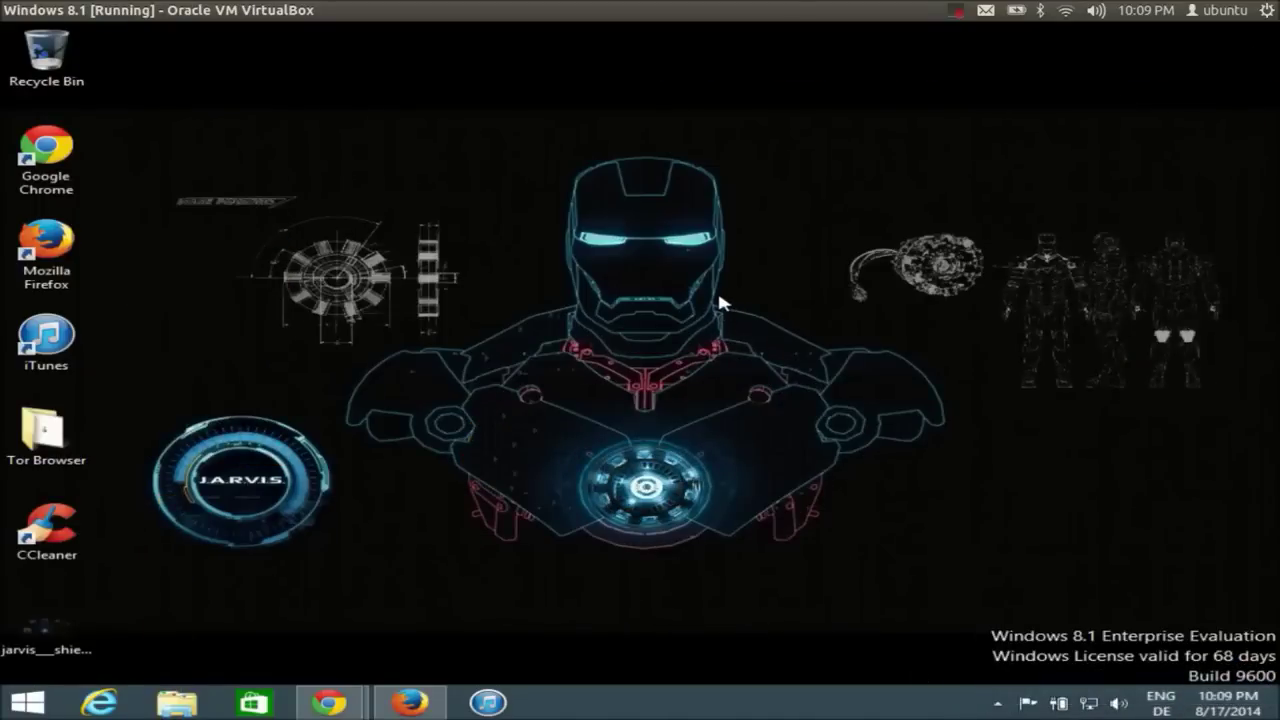